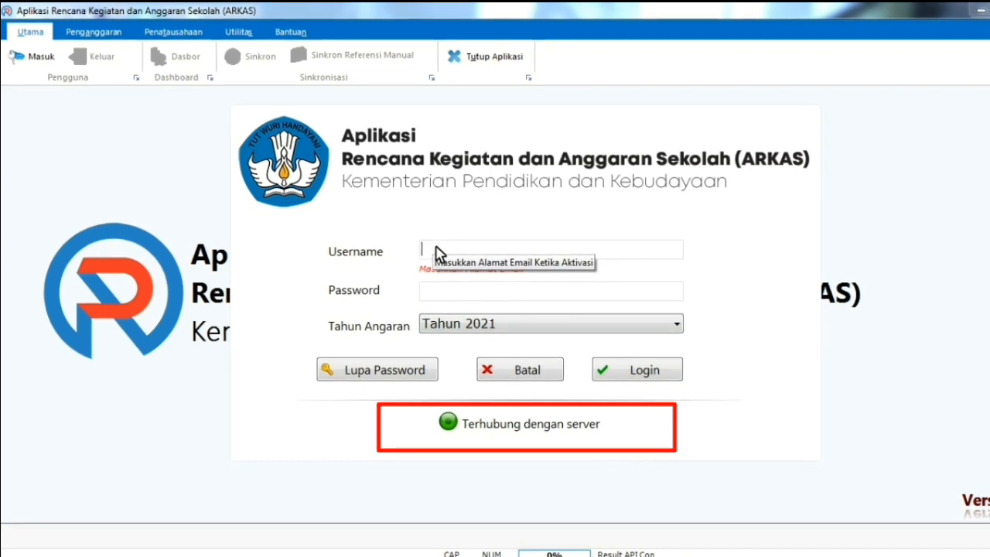
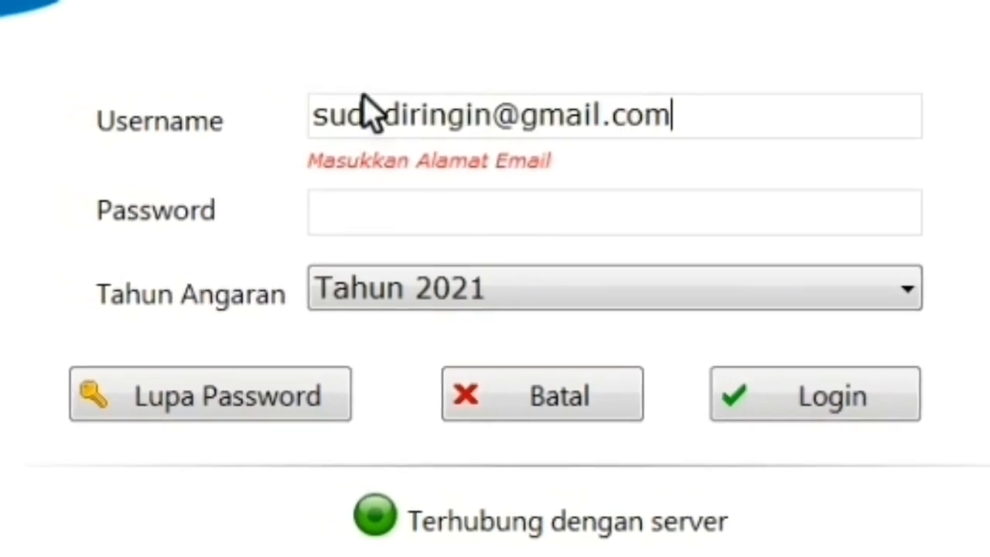
Sign in with the account email and password, keeping the budget year at Tahun 2021
click(369, 217)
text(•••••••••••)
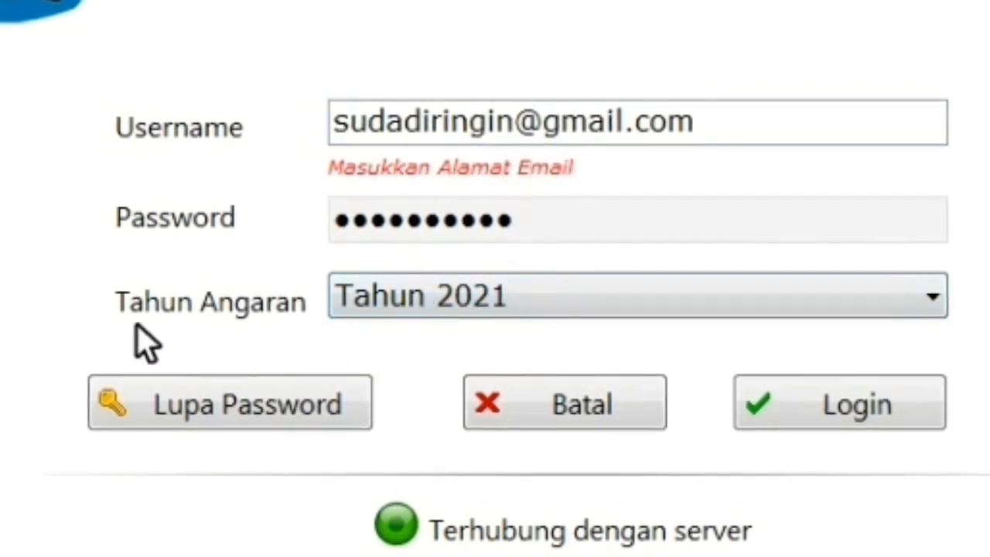
click(933, 304)
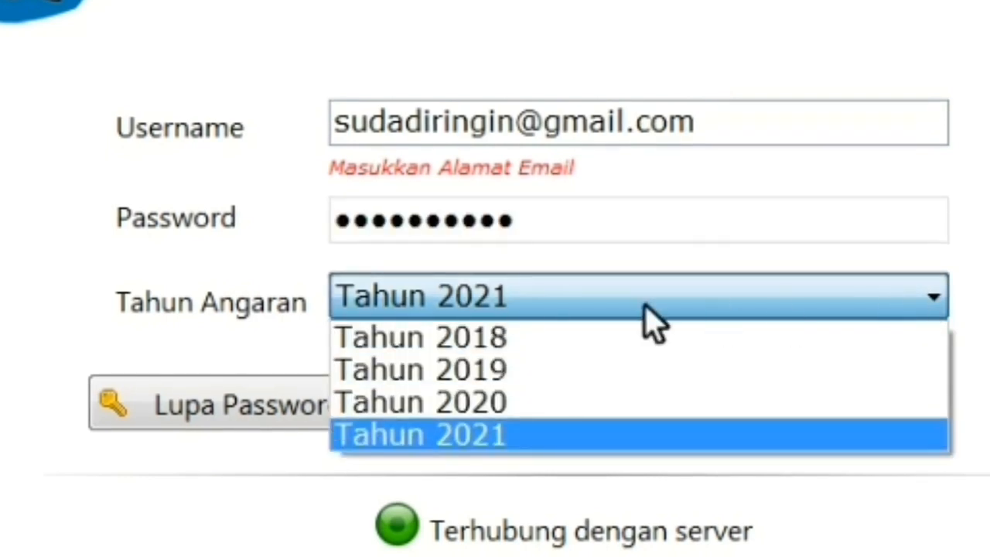
click(497, 298)
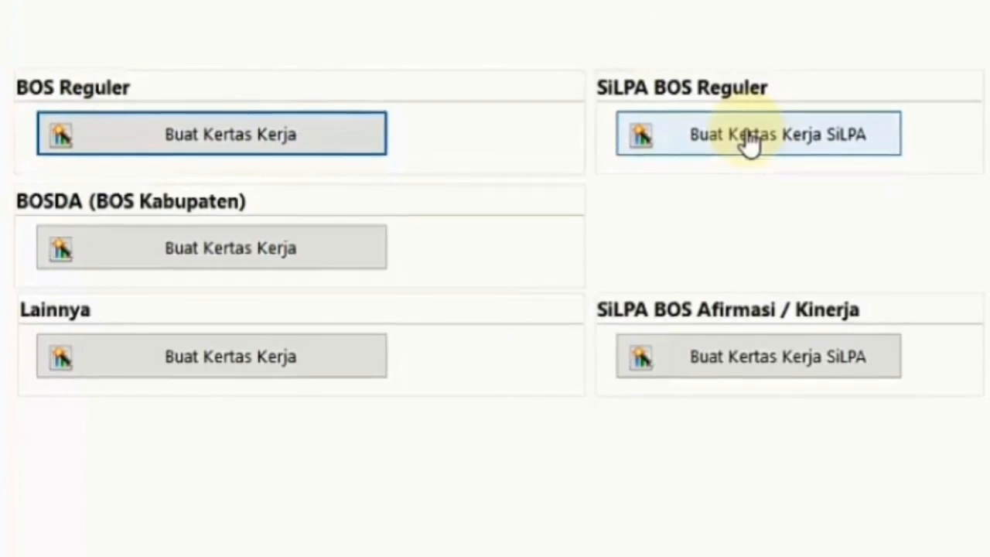
Create the BOS Reguler work paper and acknowledge the Informasi Koneksi notice
click(259, 139)
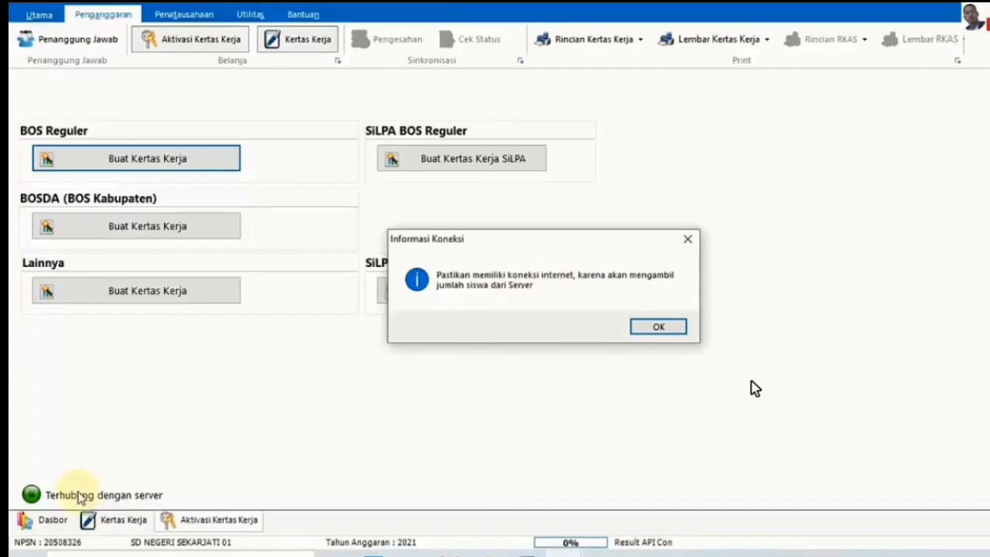
click(823, 394)
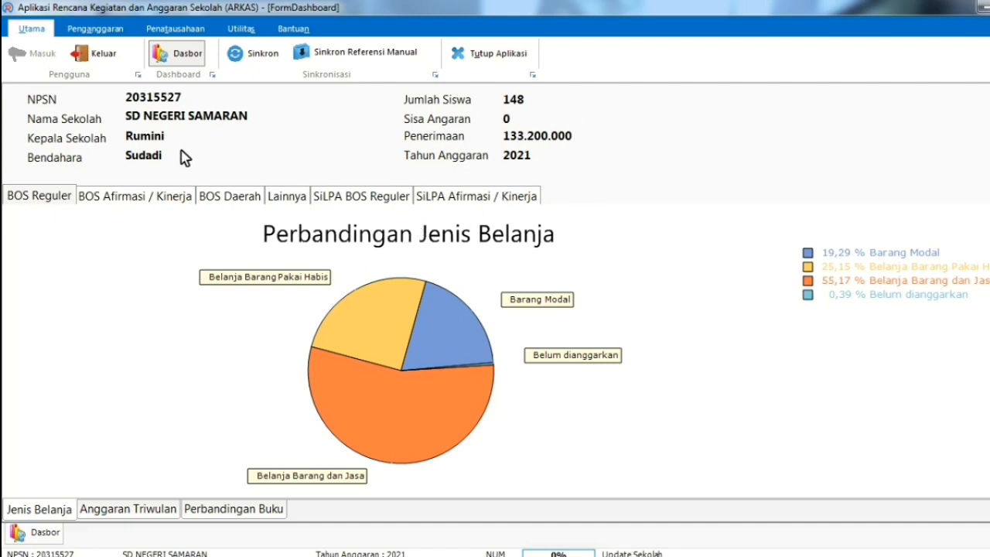
Open the Kertas Kerja worksheet from Penganggaran via Aktivasi Kertas Kerja
click(106, 35)
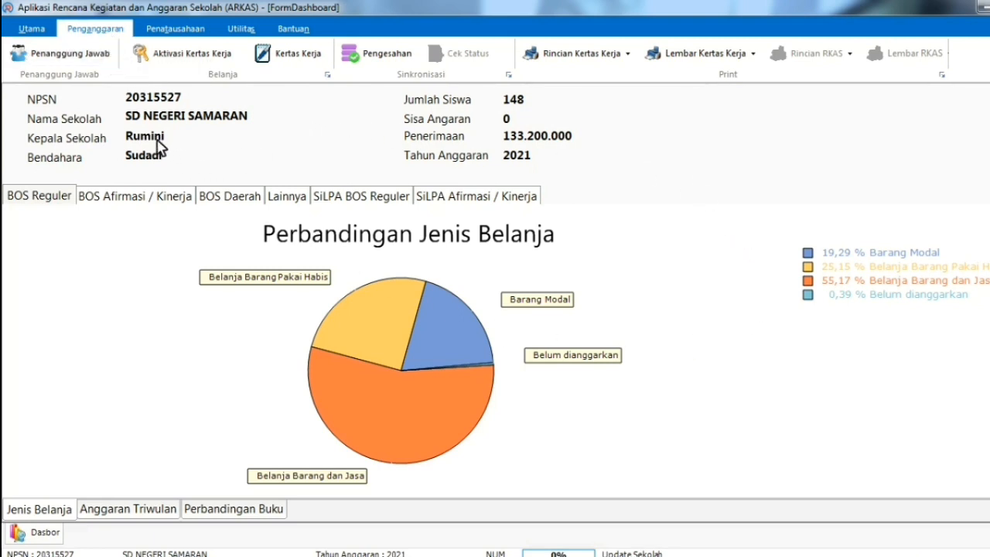
click(179, 56)
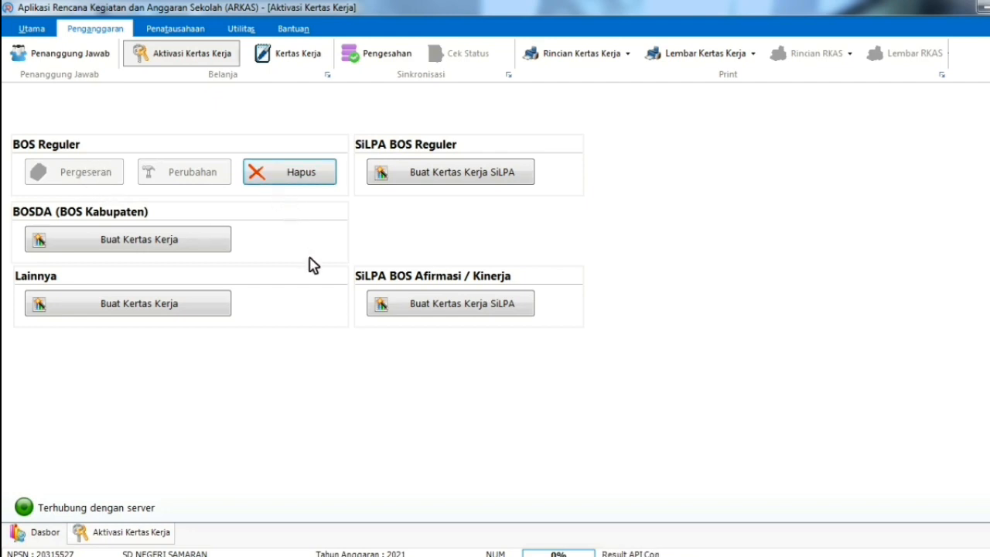
click(296, 62)
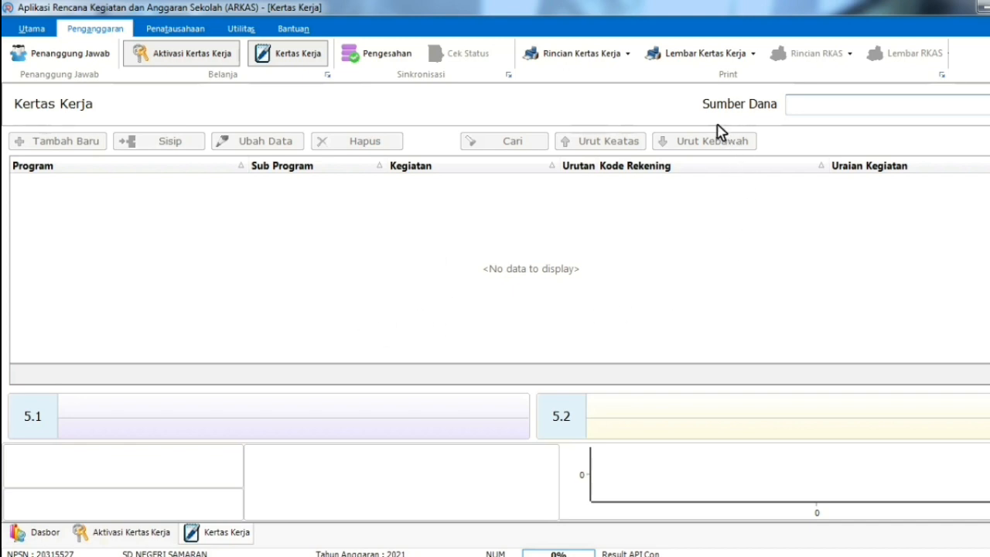
Load BOS Reguler as the fund source, select the Penjilidan line, and start a new line
click(988, 105)
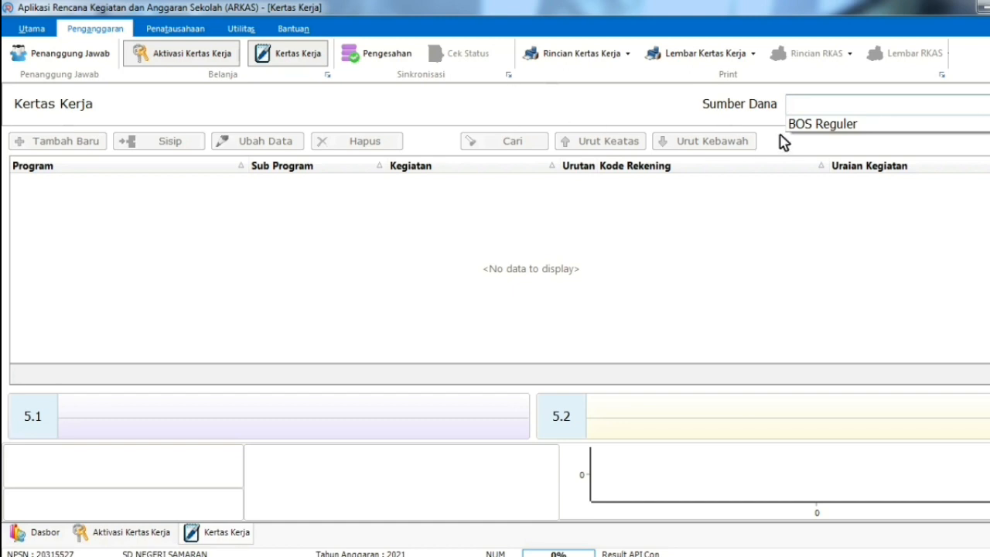
click(818, 130)
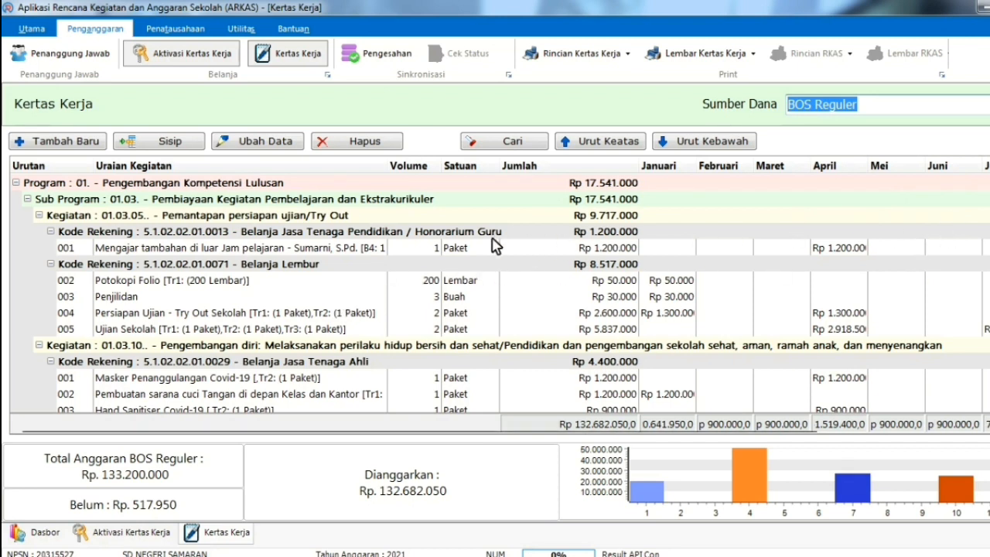
click(983, 216)
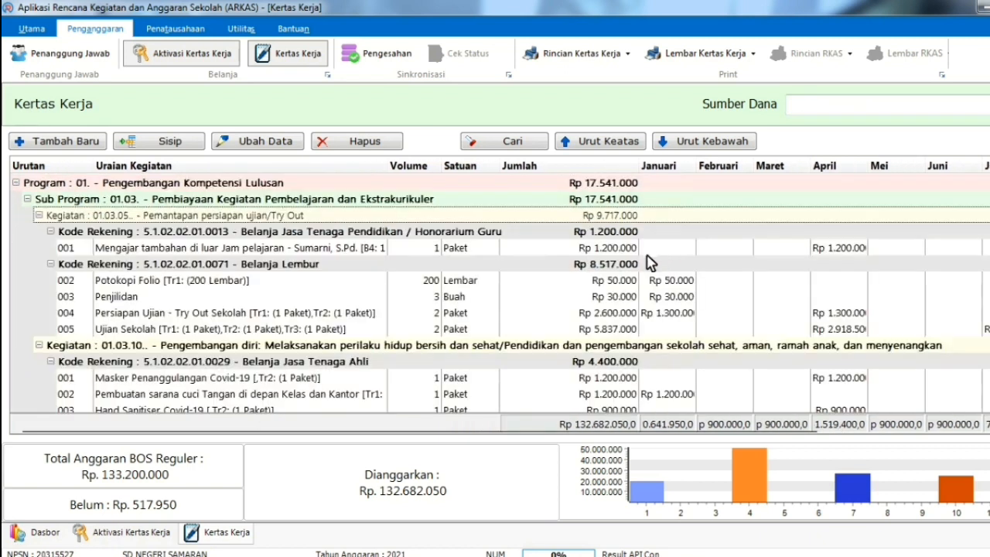
click(346, 301)
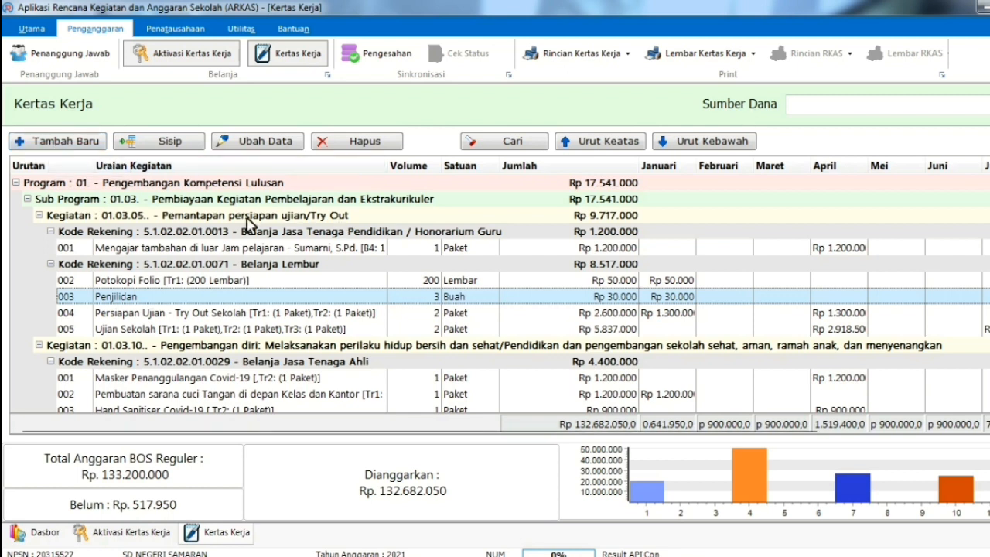
click(64, 143)
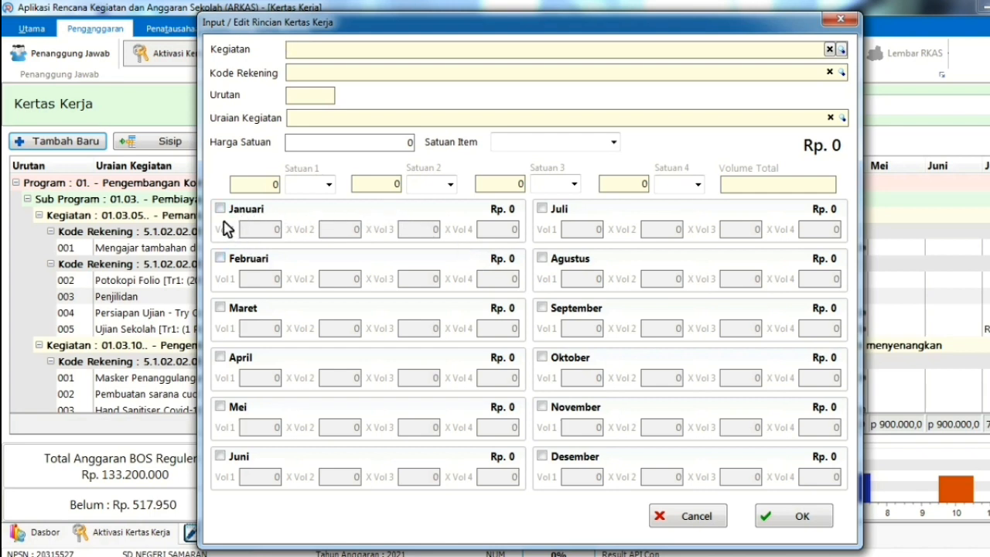
Close the empty form, cancel an inserted Sisip line, and open Penjilidan for editing
key(Escape)
click(162, 143)
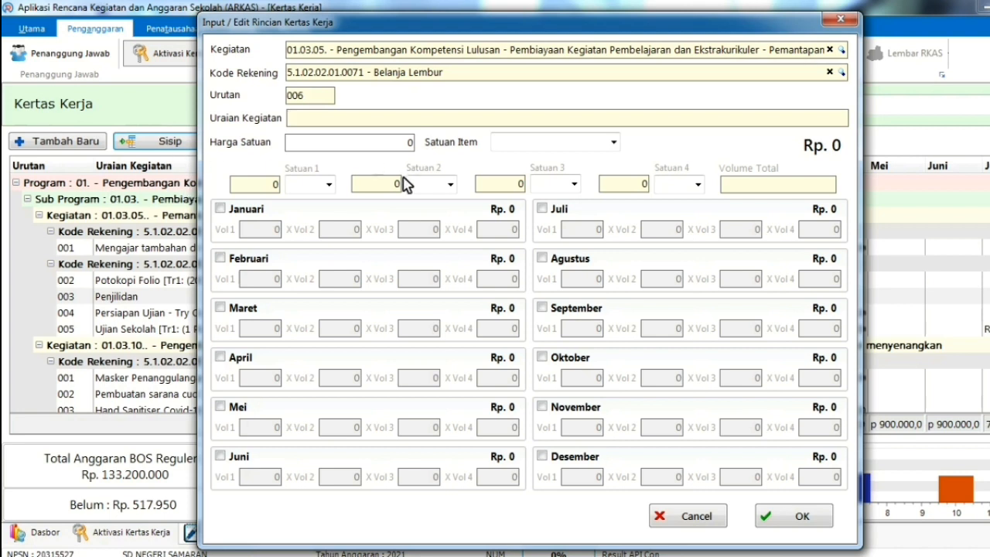
click(686, 516)
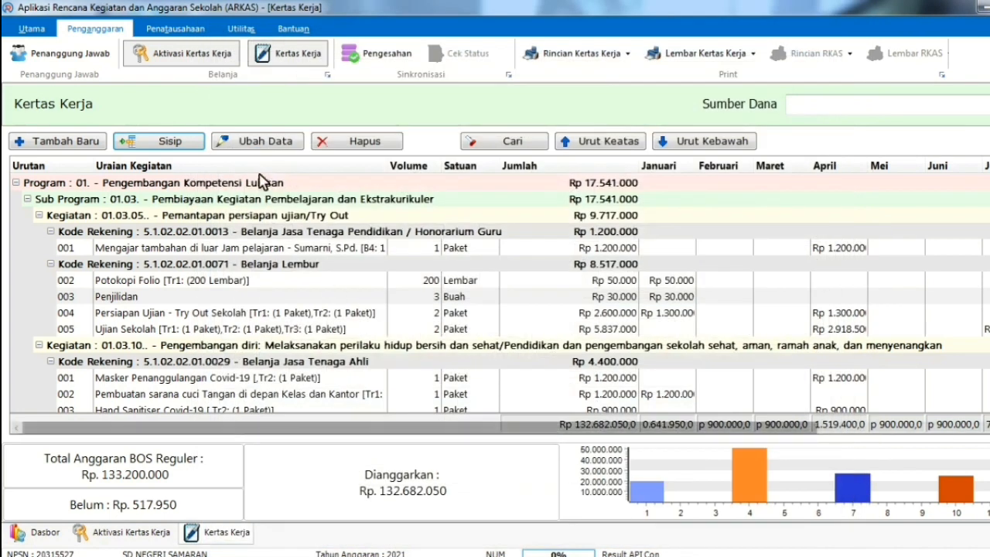
click(263, 143)
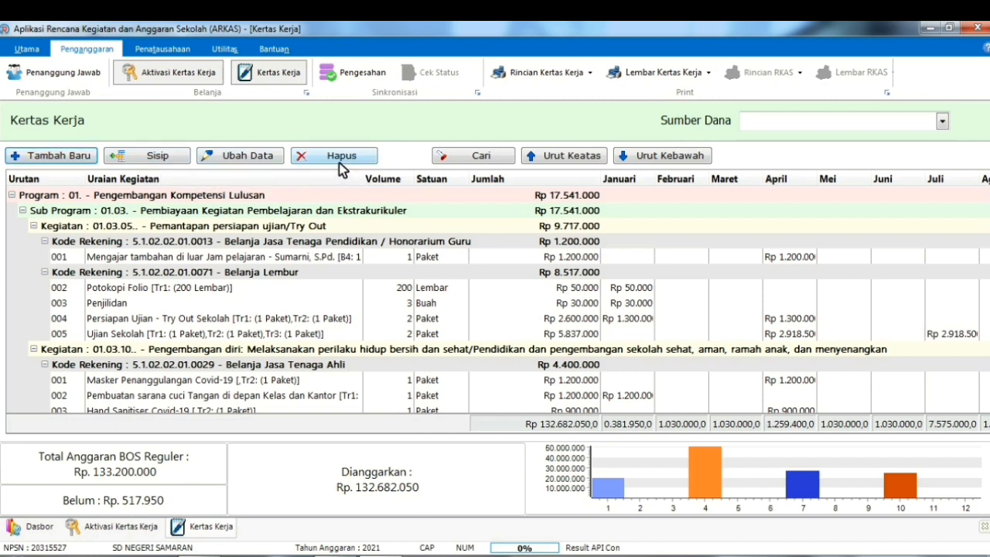
Start a new budget line under activity 01.03.23 for daily tests
click(79, 158)
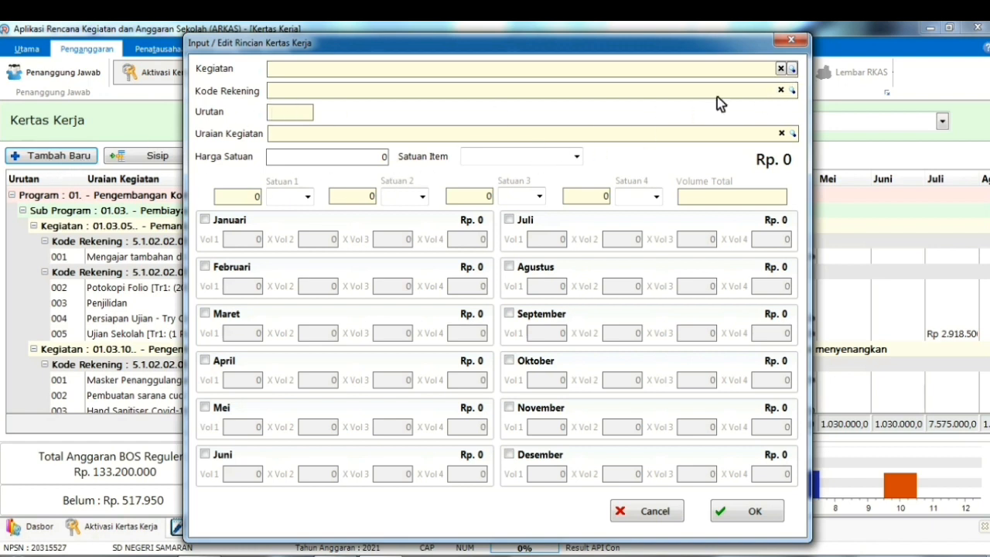
click(793, 70)
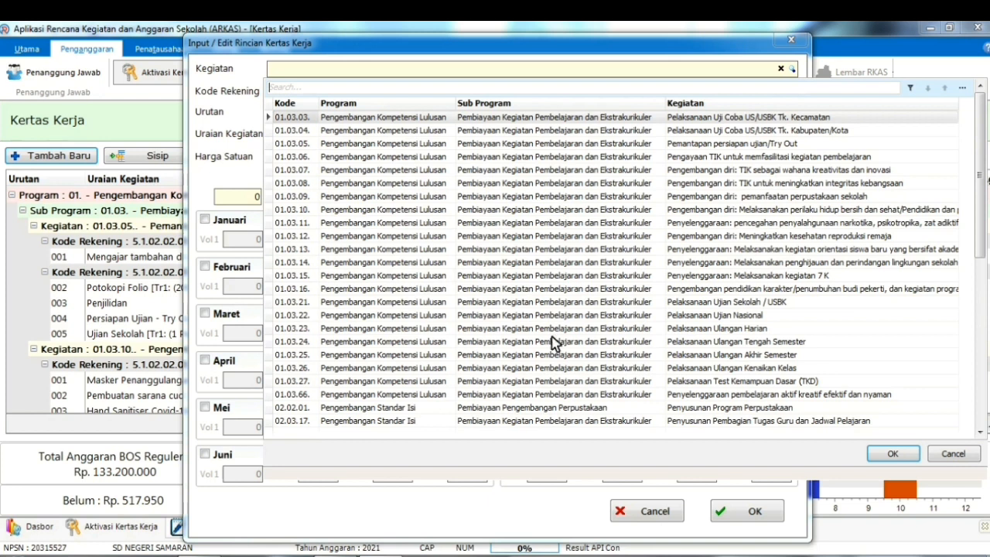
click(748, 329)
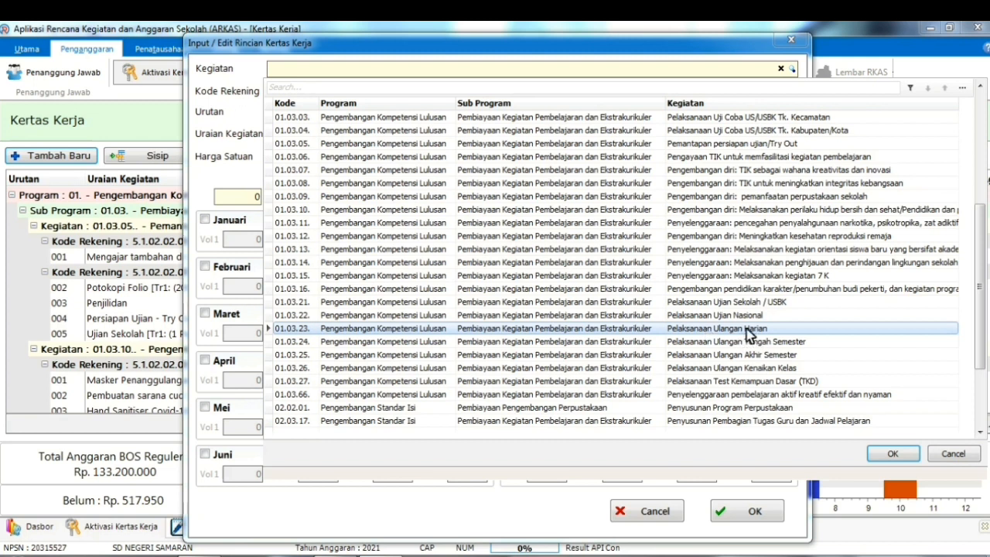
click(893, 455)
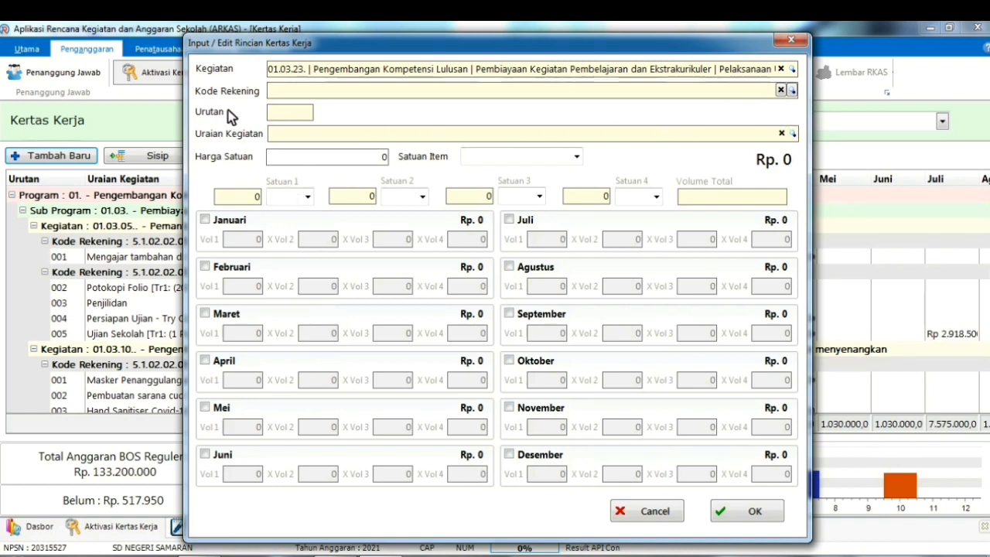
Set the account code to 5.1.02.01.01.0026, Bahan Cetak dan Penggandaan, found by searching PENGGAN
click(793, 91)
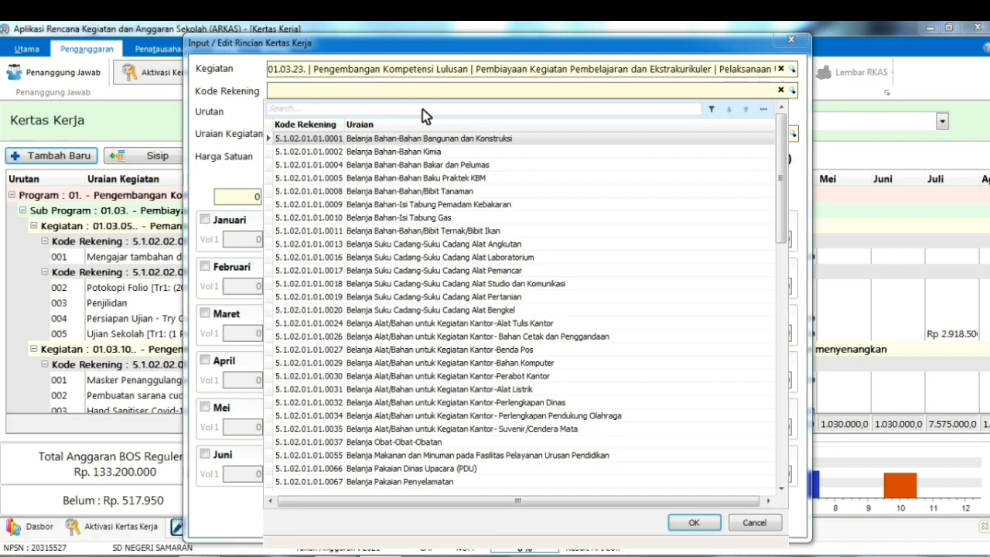
text(PEN)
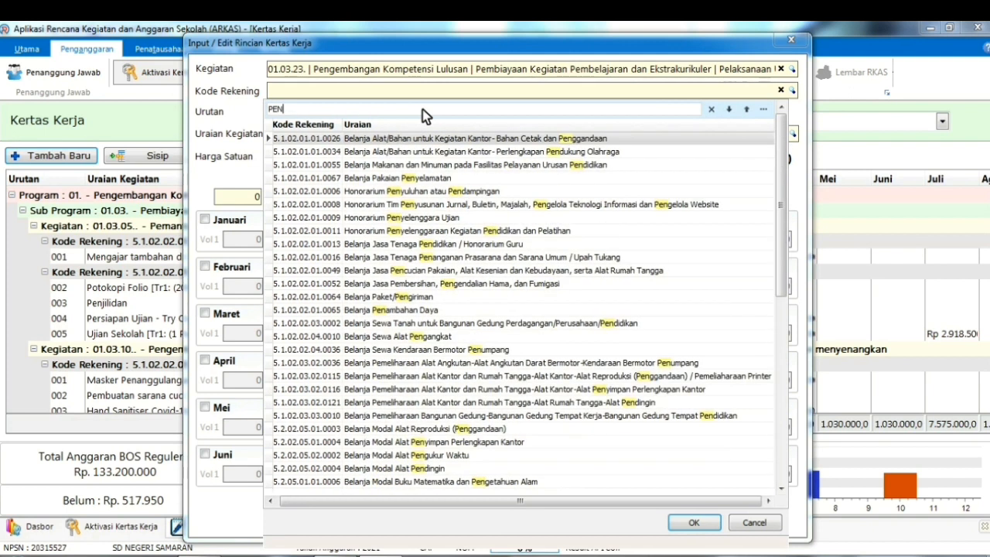
text(GGAN)
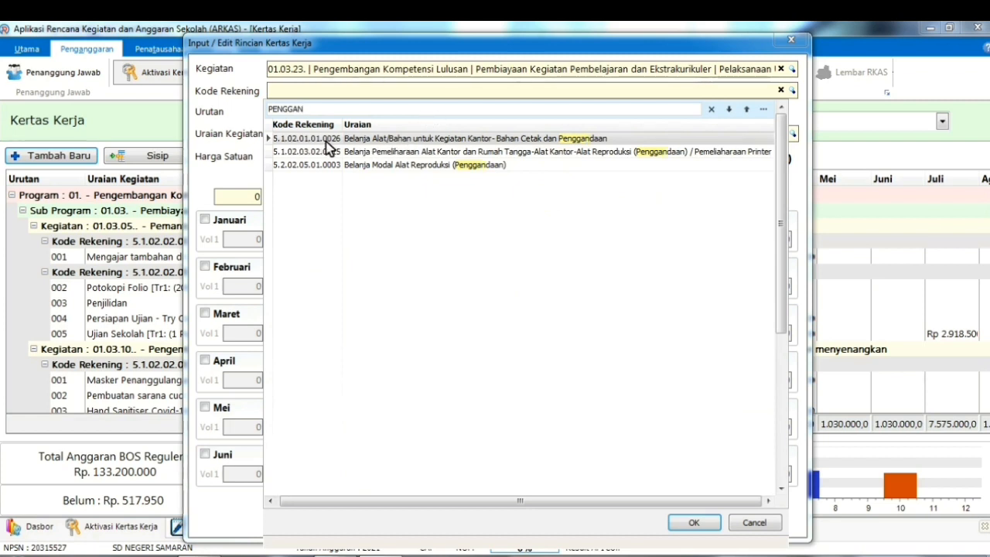
click(577, 140)
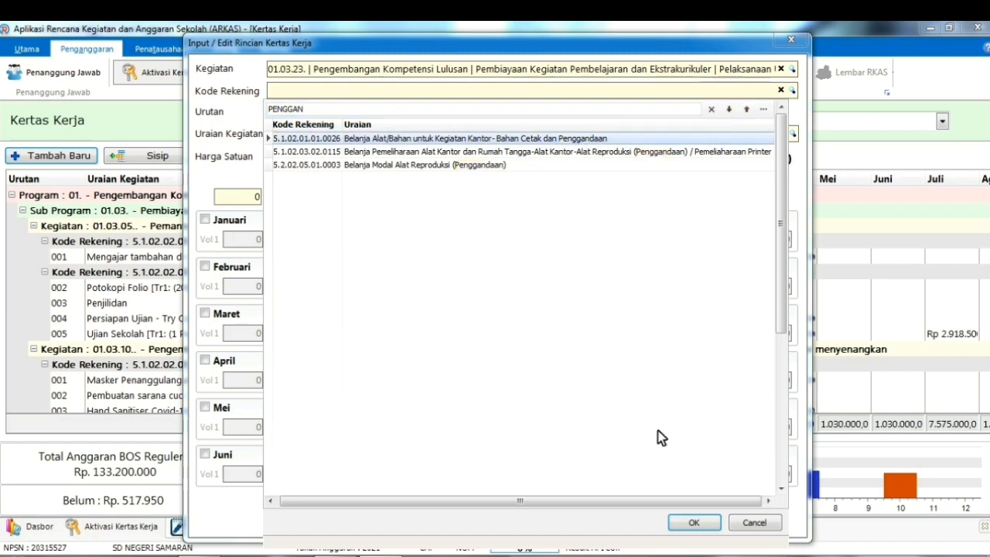
click(695, 522)
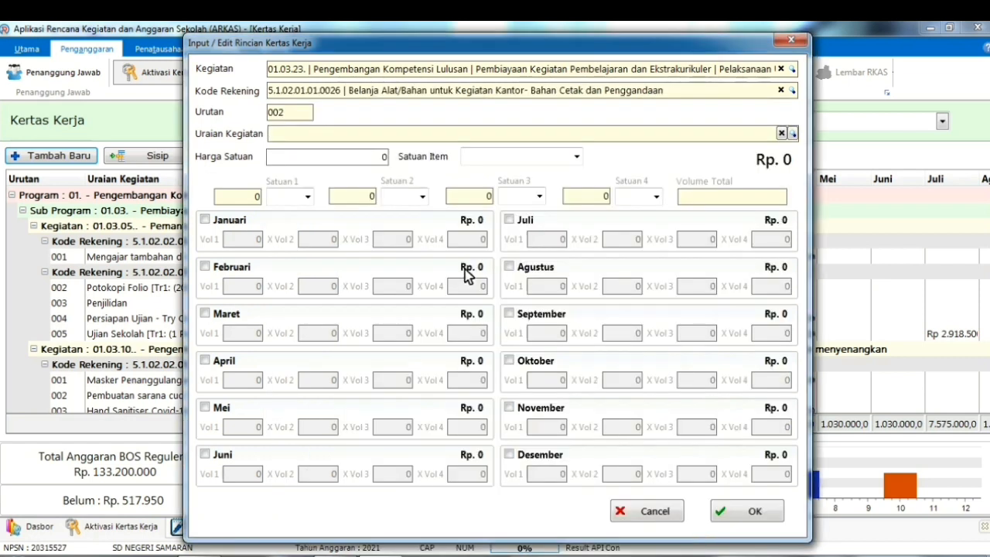
Choose Foto Copy Filio dan Kuarto from the Kode Barang list, priced 250 per Lembar
click(793, 134)
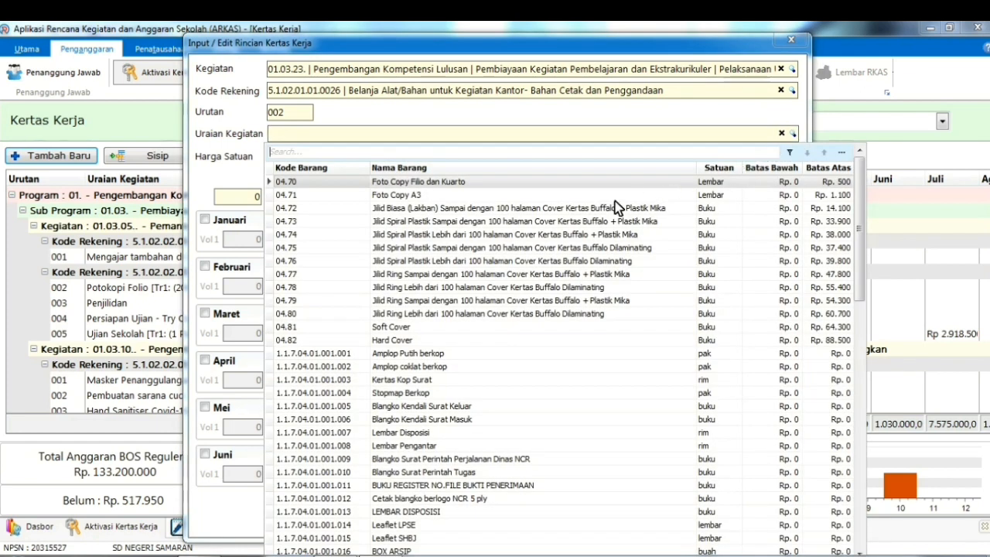
click(438, 185)
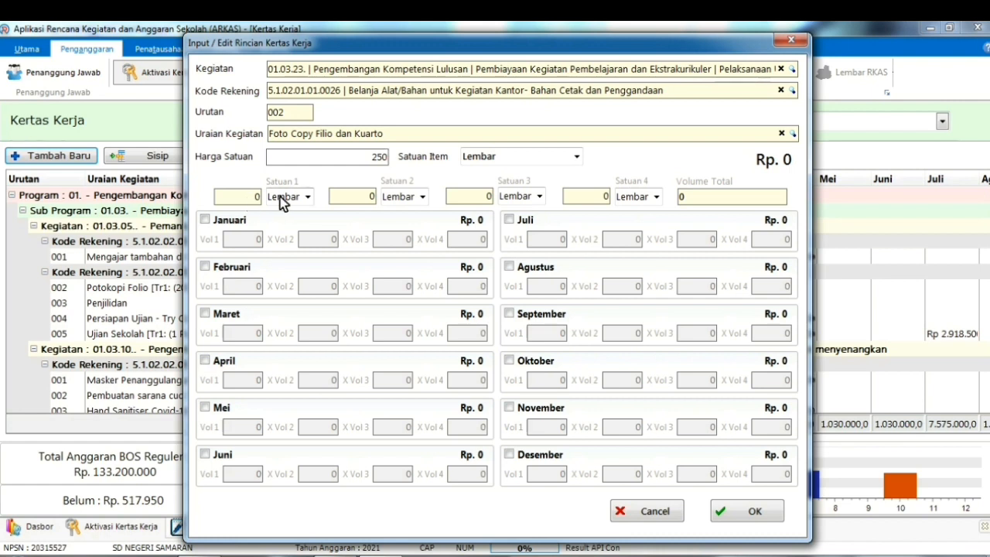
Tick Januari through Juni in the line's spending schedule
click(233, 198)
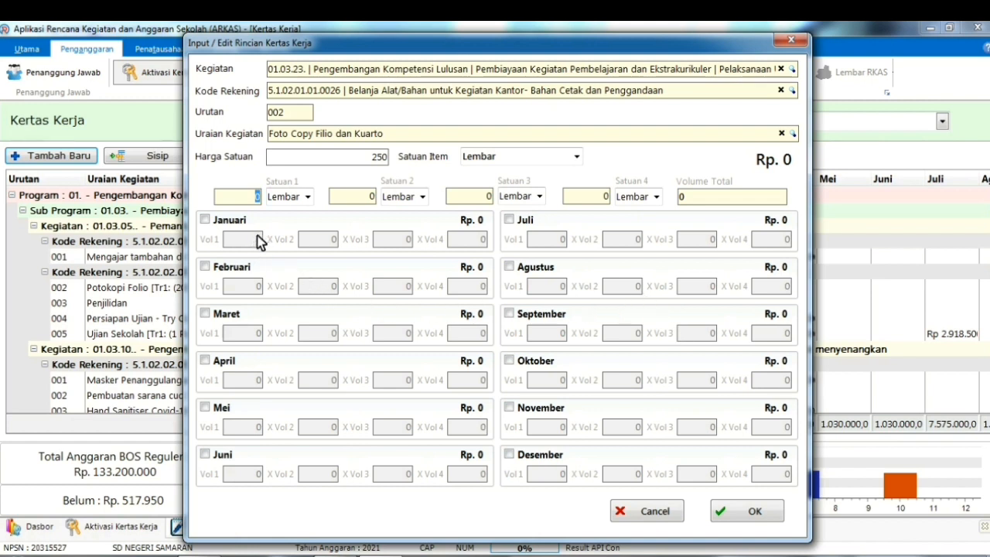
click(206, 221)
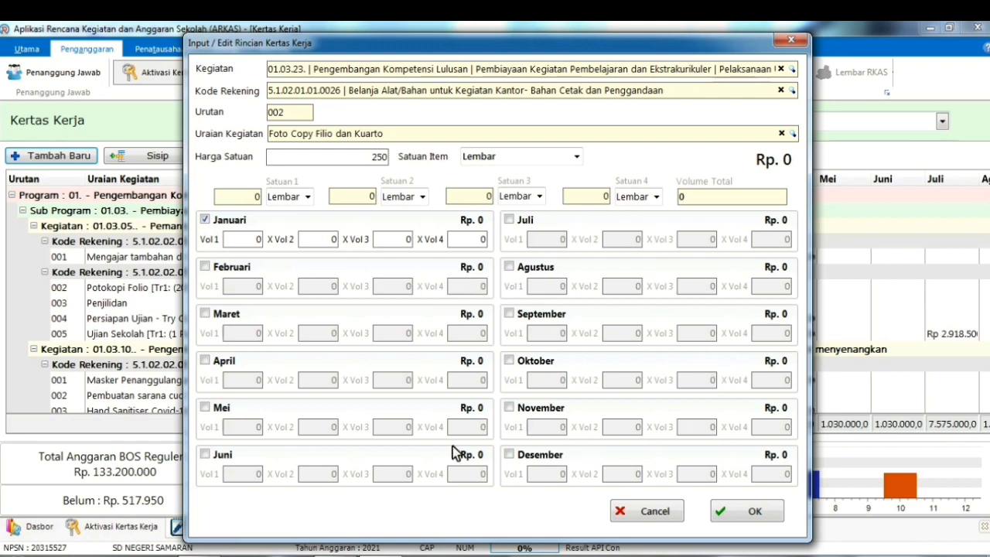
click(206, 268)
click(205, 314)
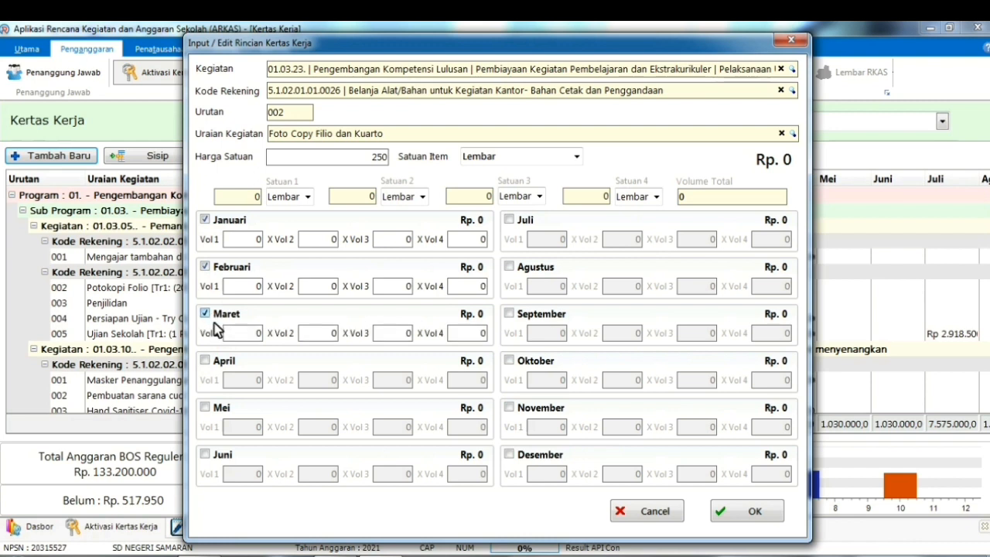
click(206, 361)
click(206, 408)
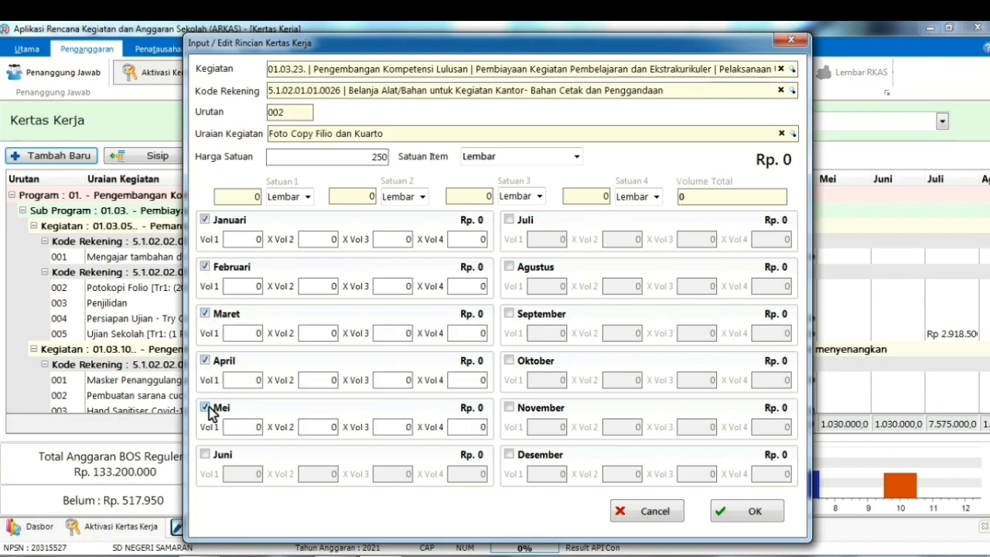
click(206, 455)
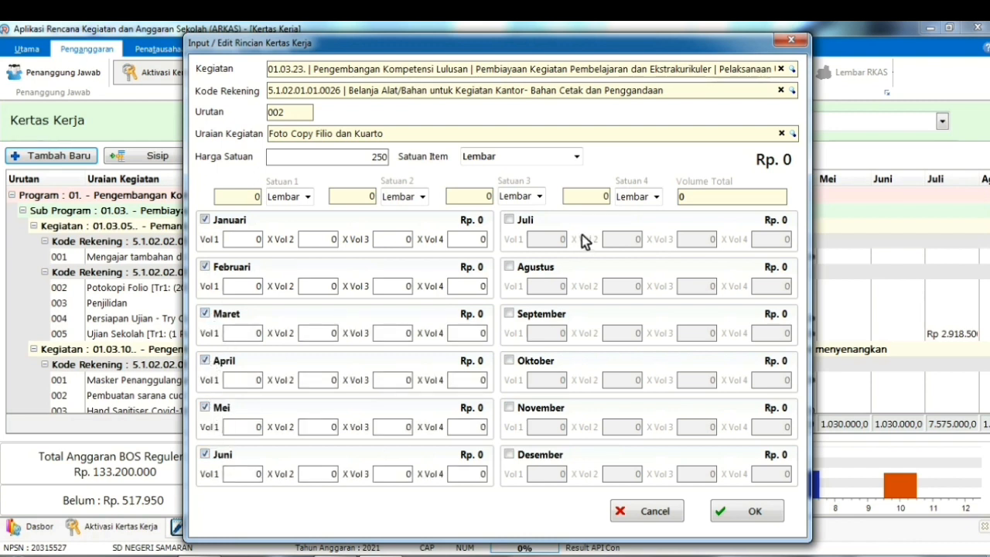
Tick Juli through Desember in the line's spending schedule
click(511, 220)
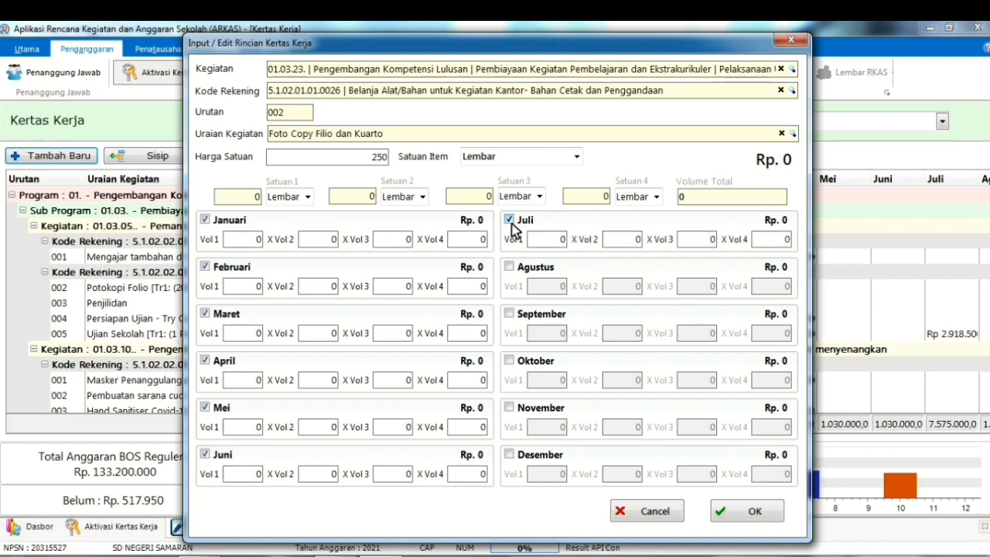
click(511, 268)
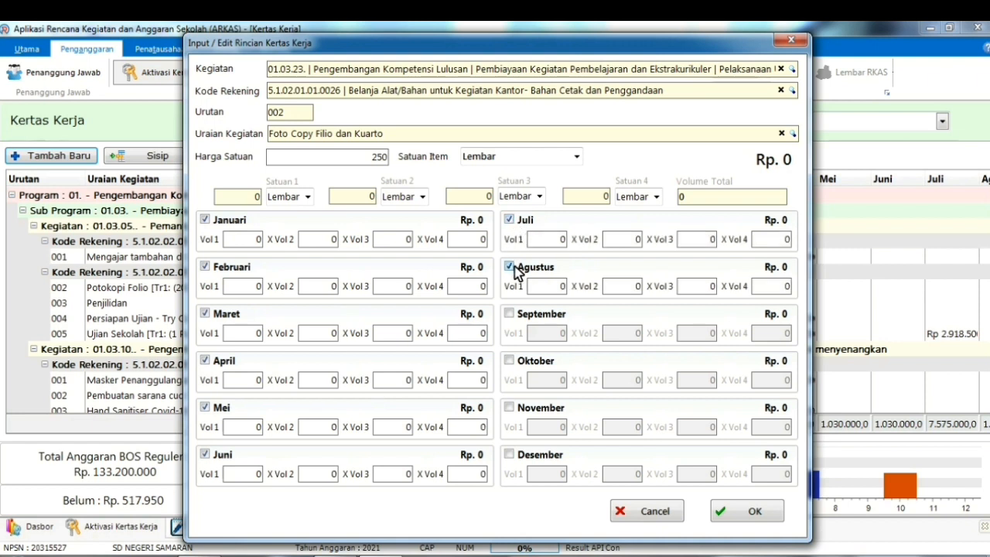
click(510, 314)
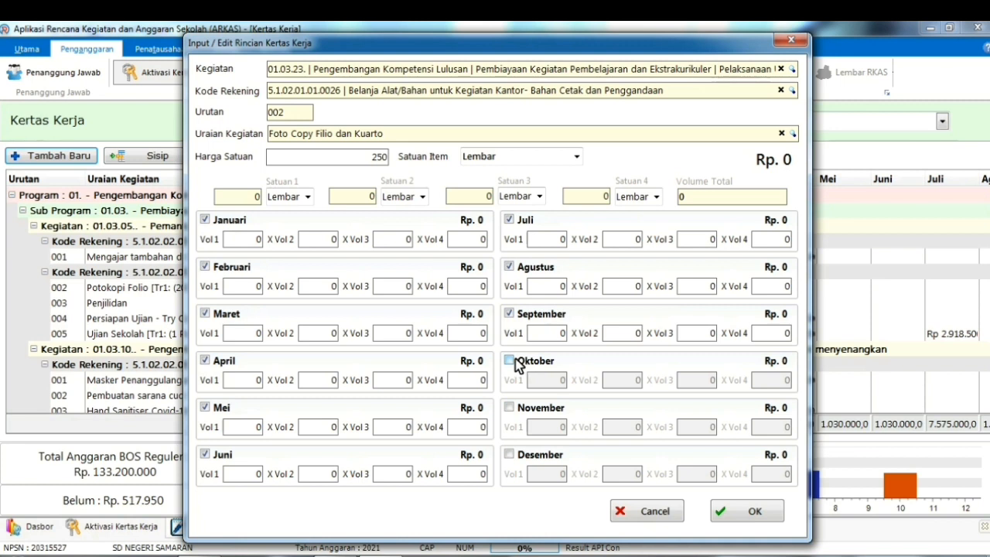
click(515, 362)
click(514, 410)
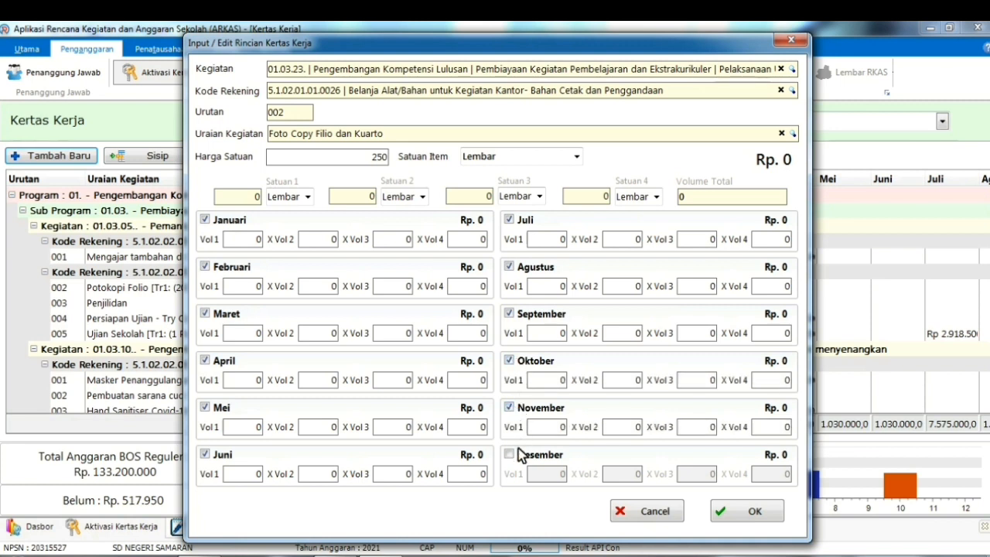
click(514, 456)
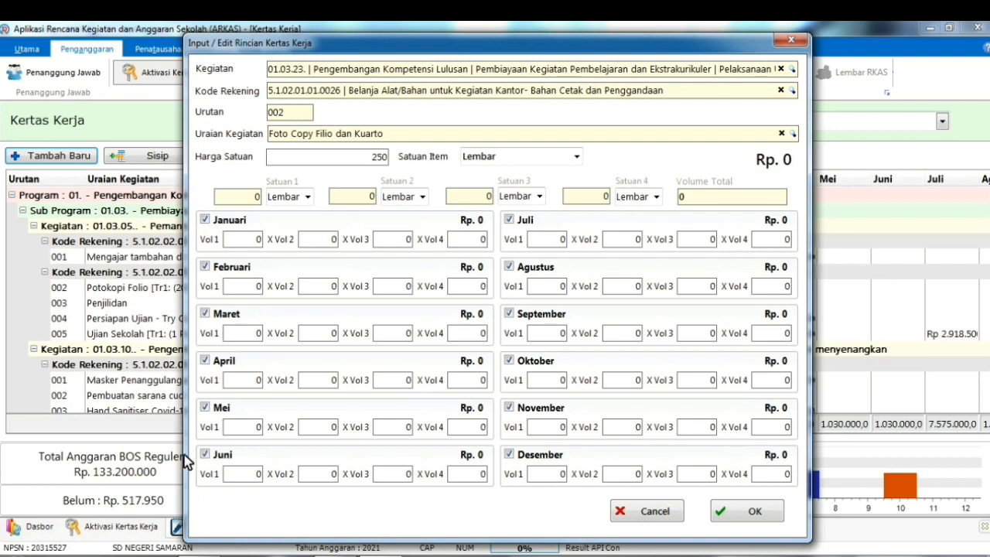
Enter Januari–Juni volumes: 1.500, 1.200, 1.000, 1.200, 1.100 and 1.300 sheets
click(260, 241)
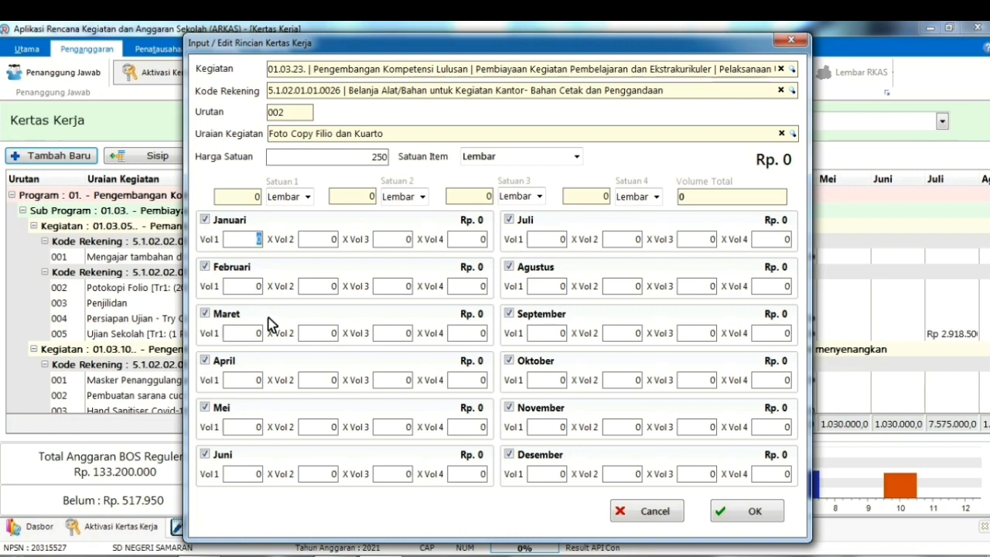
text(1500)
click(255, 284)
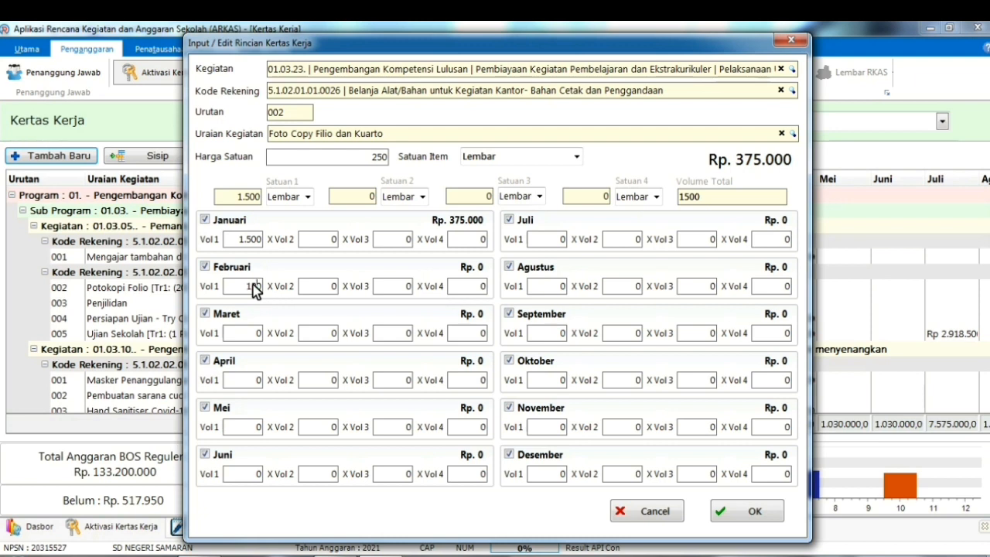
text(200)
click(251, 330)
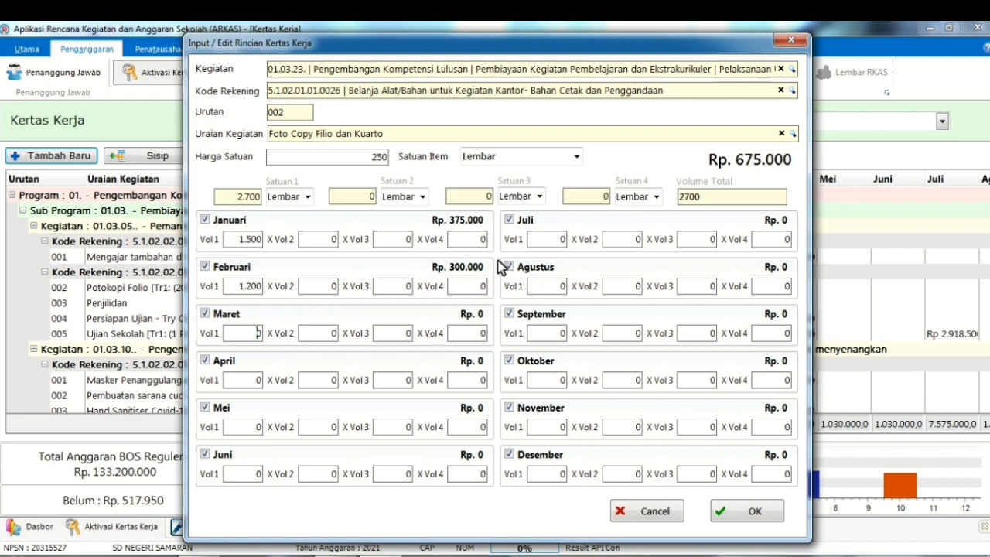
click(260, 333)
text(1.)
text(00)
text(0)
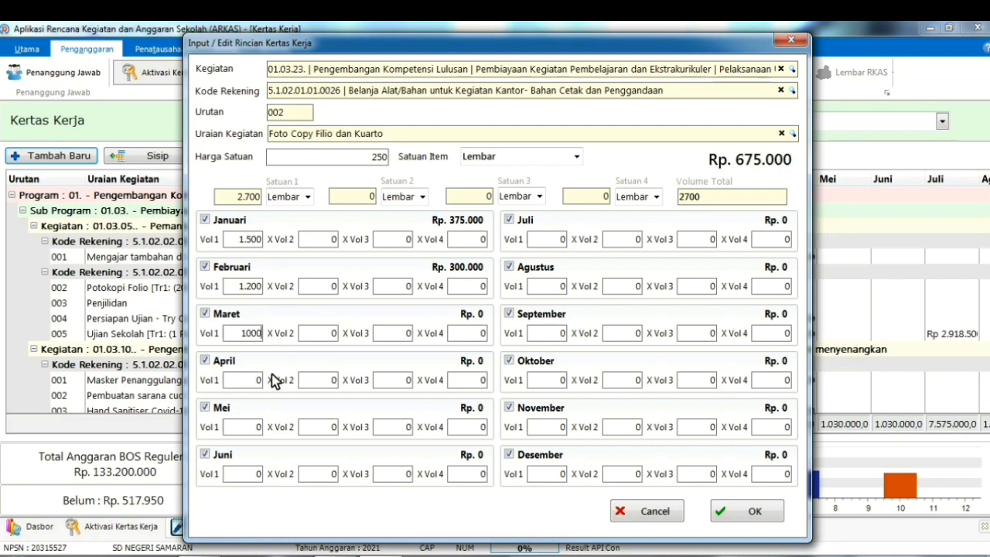
click(257, 379)
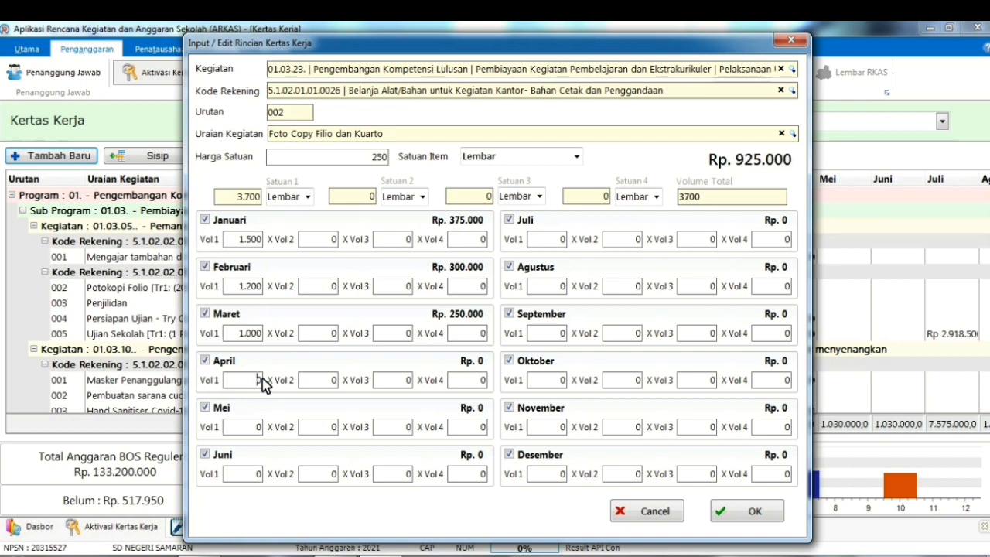
text(00)
click(266, 431)
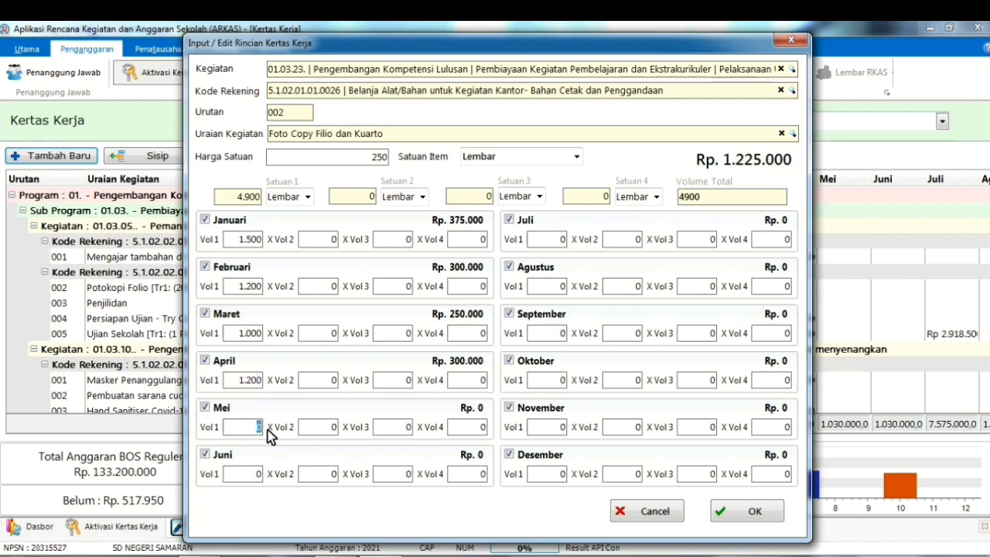
text(1.100)
click(259, 480)
text(1300)
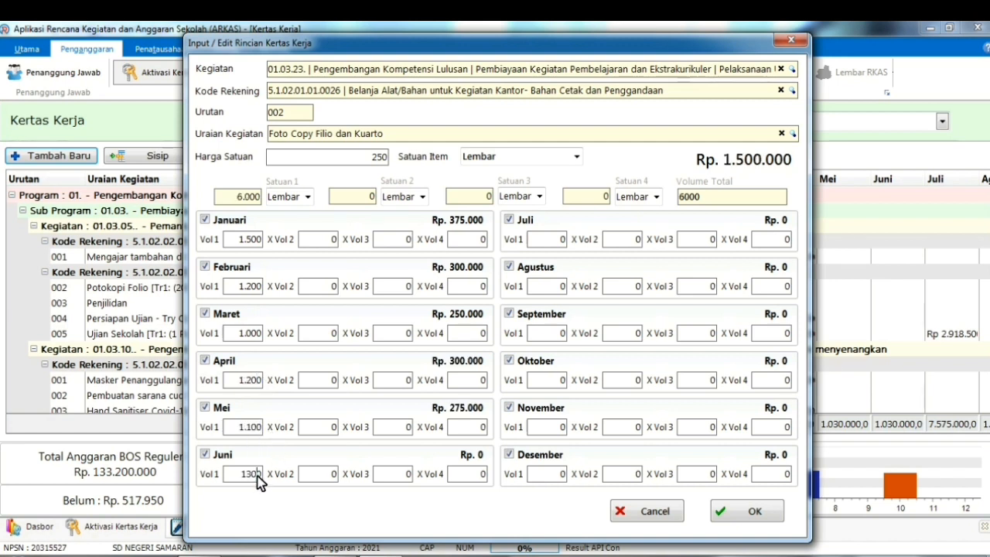
Enter Juli–Desember volumes: 300, 1.200, 950, 1.200, 400 and 200, totalling Rp. 2.837.500
click(564, 241)
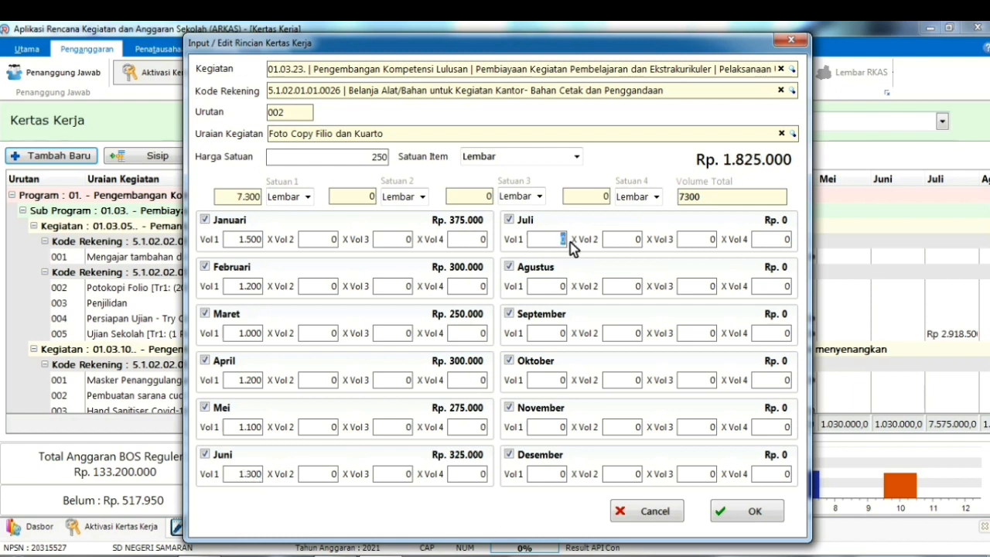
text(300)
click(572, 287)
text(1.200)
click(562, 335)
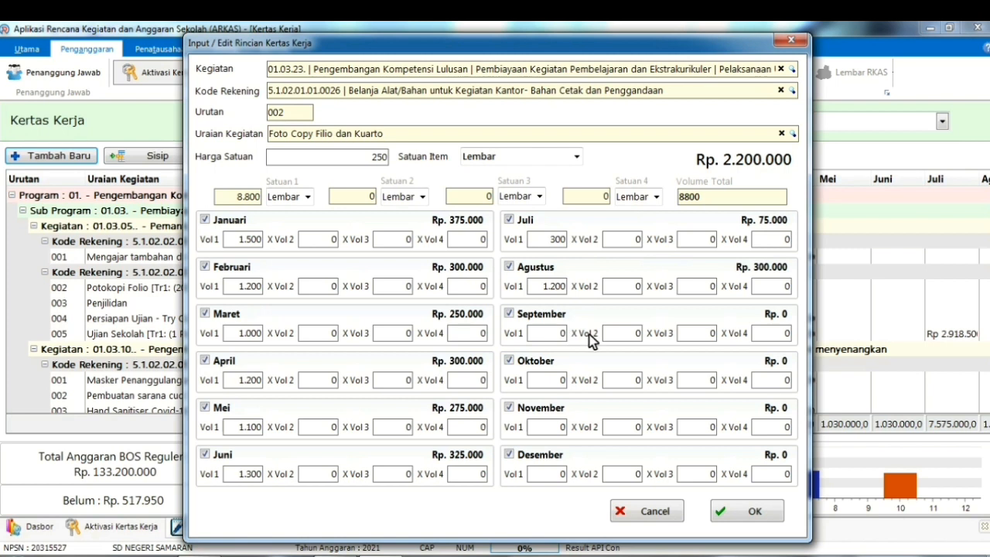
click(545, 336)
text(950)
click(564, 380)
text(1200)
click(554, 428)
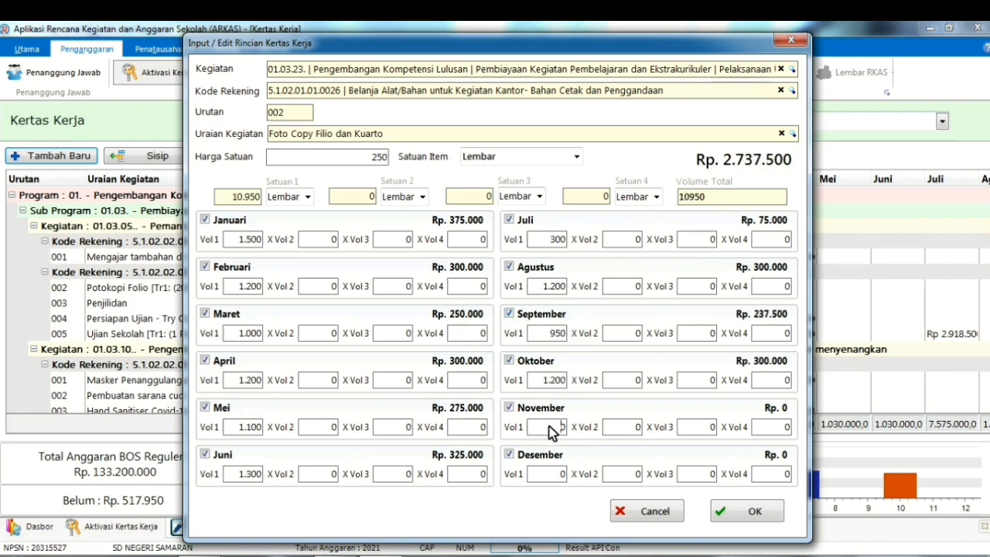
text(400)
click(554, 474)
text(200)
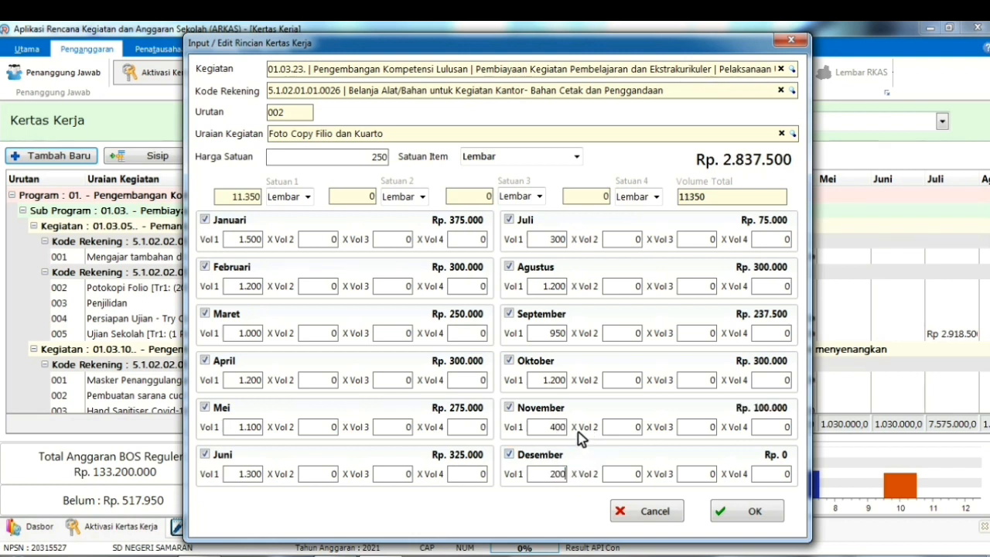
click(585, 500)
Save the photocopy line, bringing the budget to Rp. 135.569.550, and begin searching 'ulangan harian'
click(724, 514)
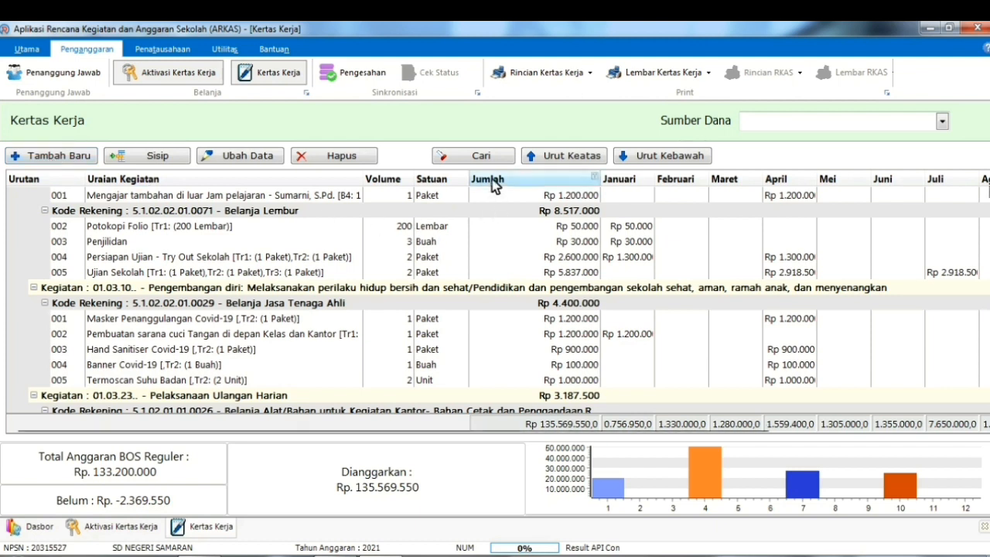
click(476, 158)
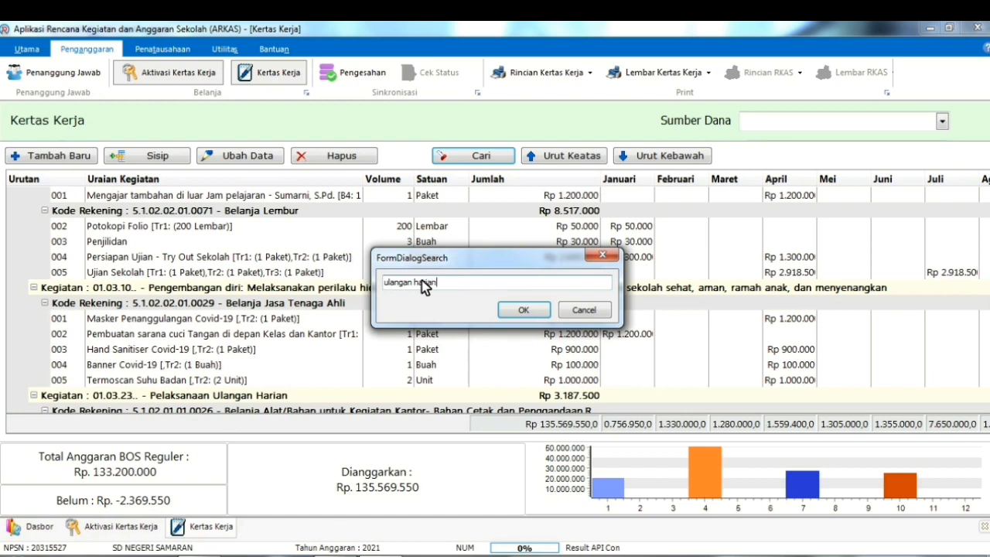
Search ulangan harian and review the Foto Copy Filio dan Kuarto line (11550 Lembar, Rp 2.887.500) across the months
key(Return)
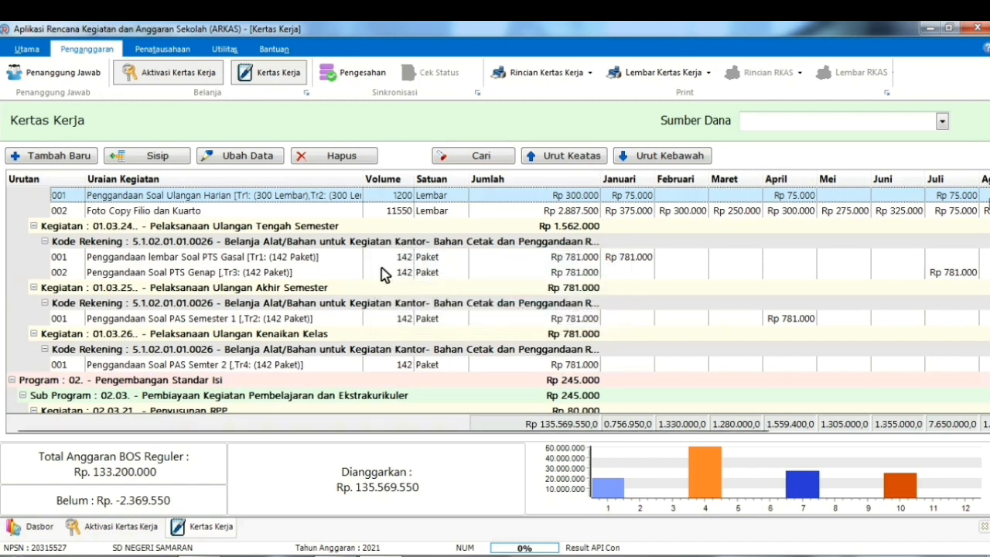
click(117, 212)
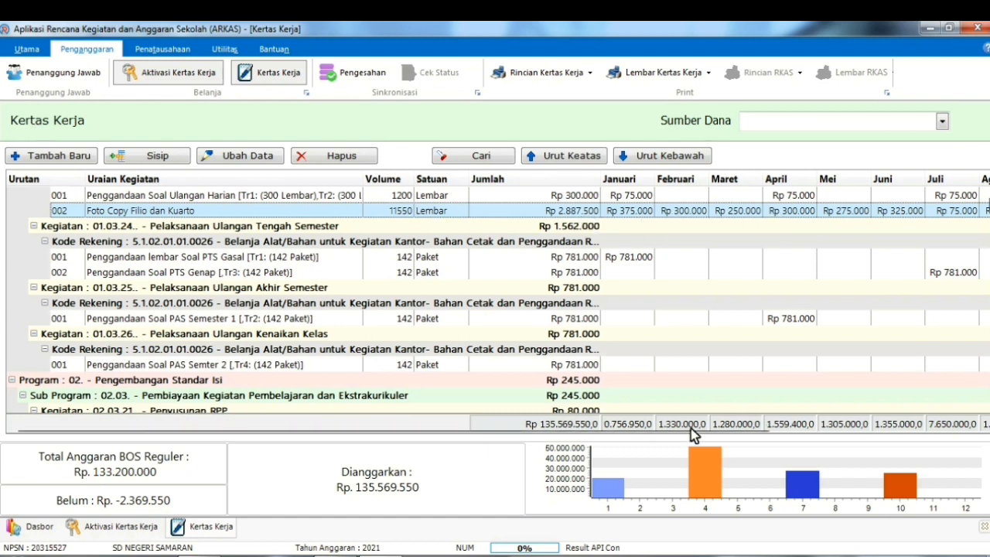
mouse_move(736, 435)
drag(737, 435, 968, 431)
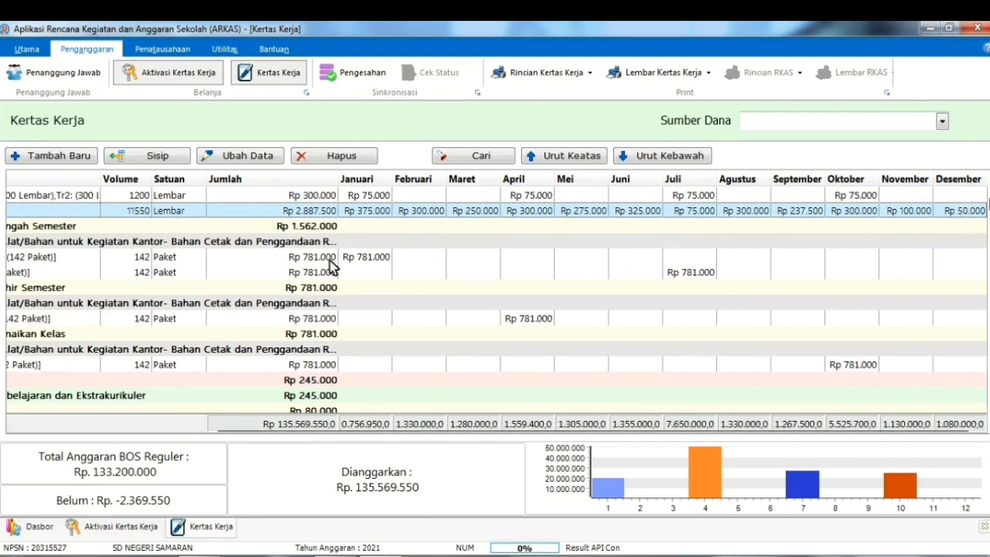
drag(728, 433, 514, 434)
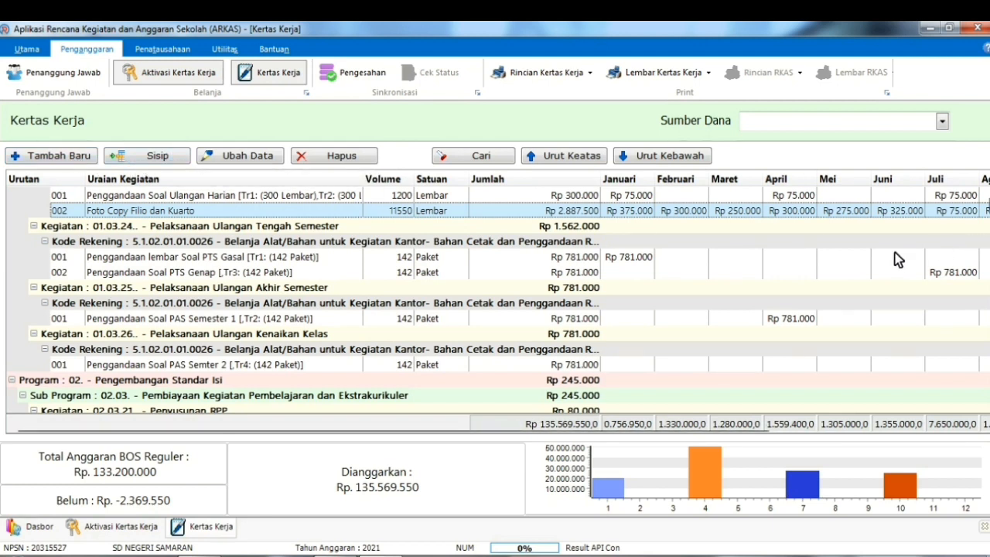
Insert a new line 003 for Amplop Putih berkop at Rp 10.000 per Paket
click(159, 157)
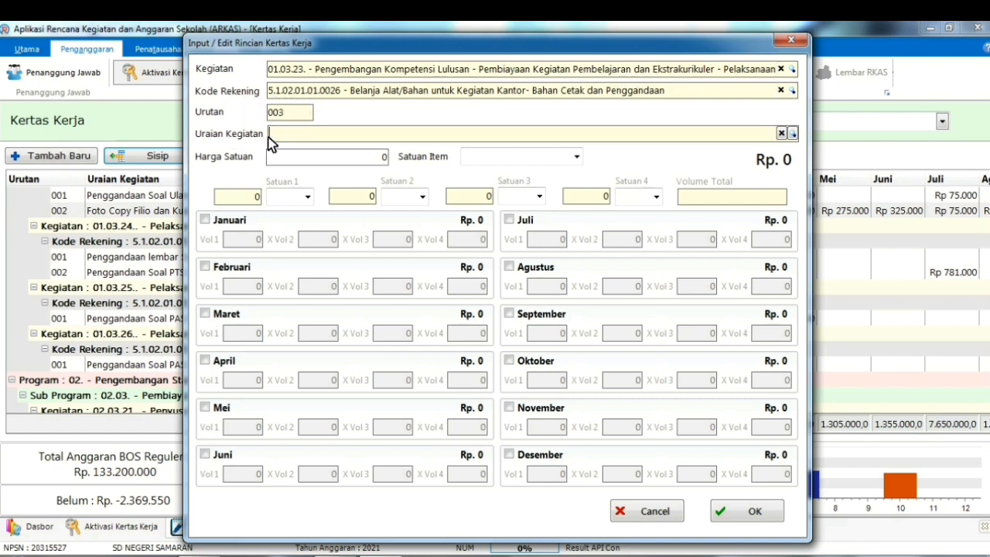
click(793, 134)
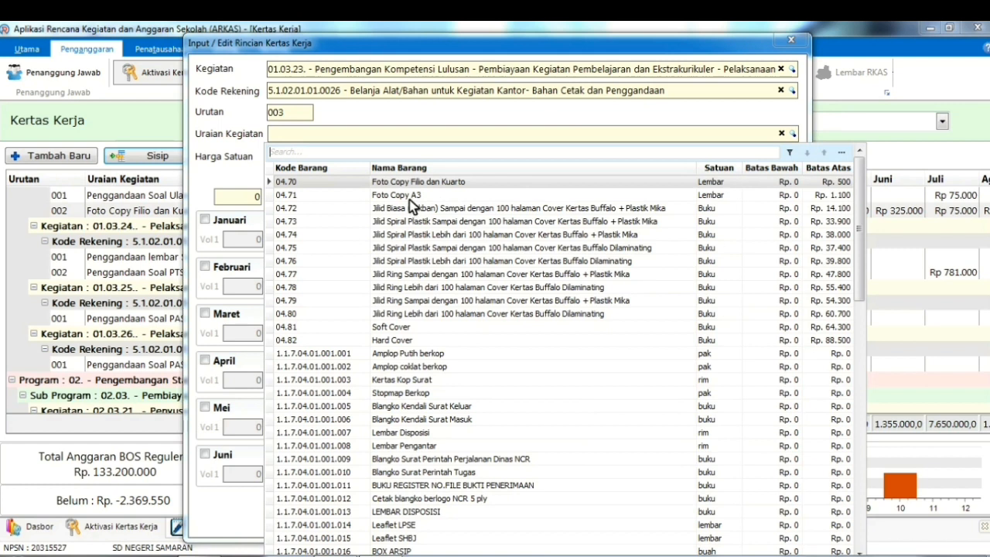
click(420, 353)
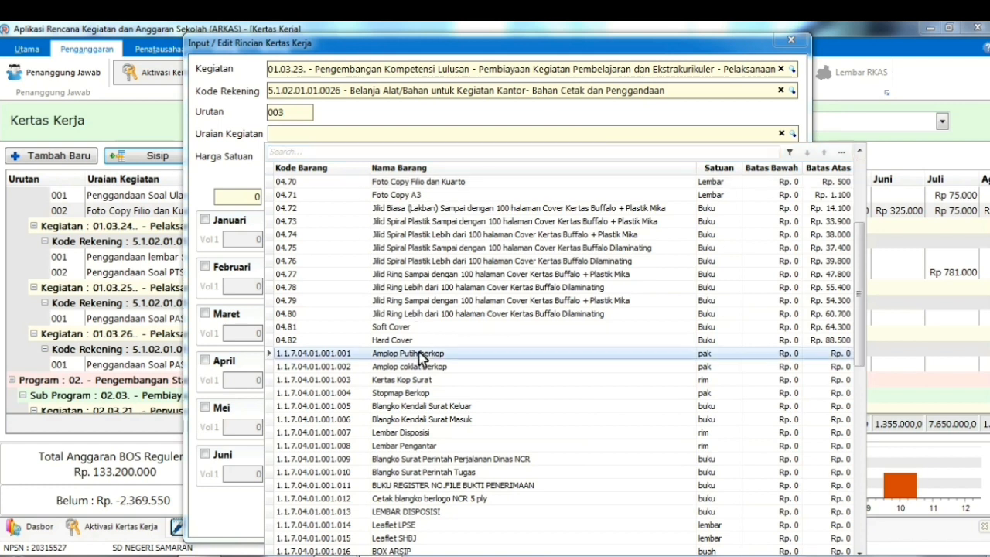
click(420, 355)
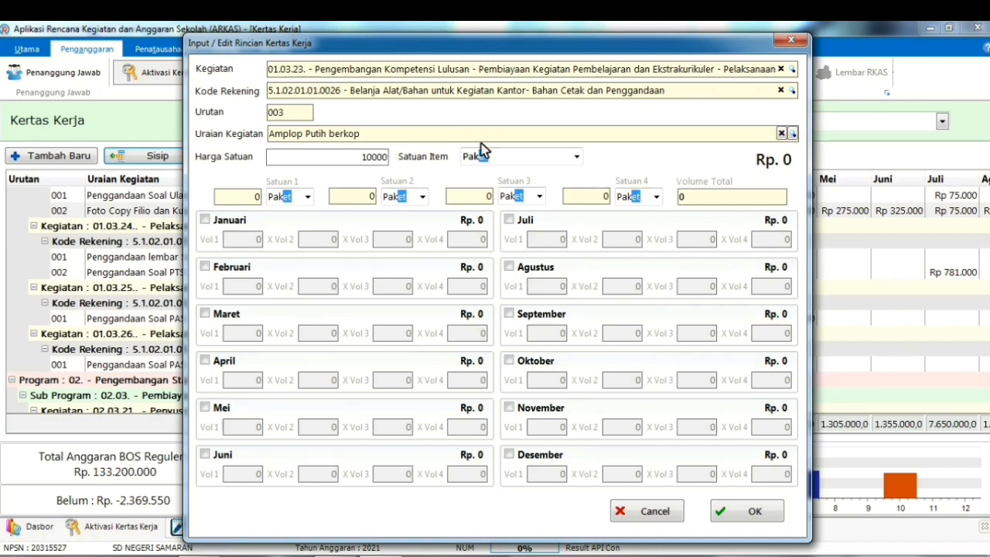
key(Tab)
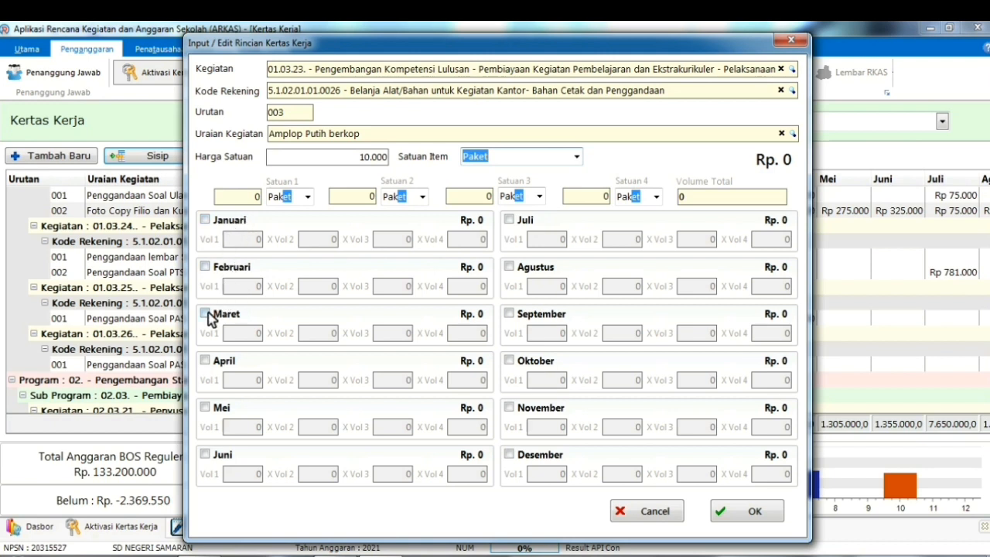
Schedule 2 envelope packets in January and 4 in April (Rp 60.000 total) and save the line
click(207, 221)
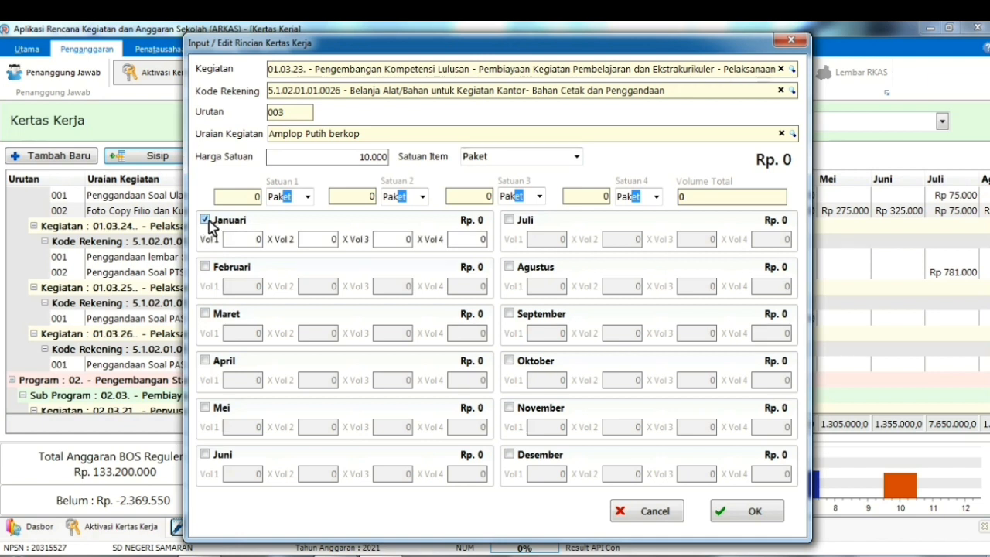
click(209, 409)
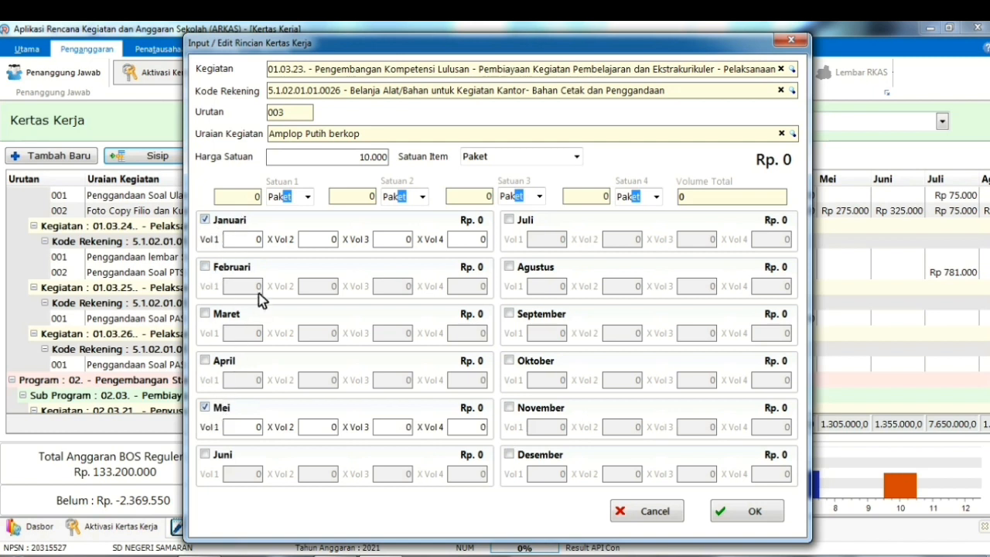
drag(256, 239, 264, 239)
text(2)
click(205, 408)
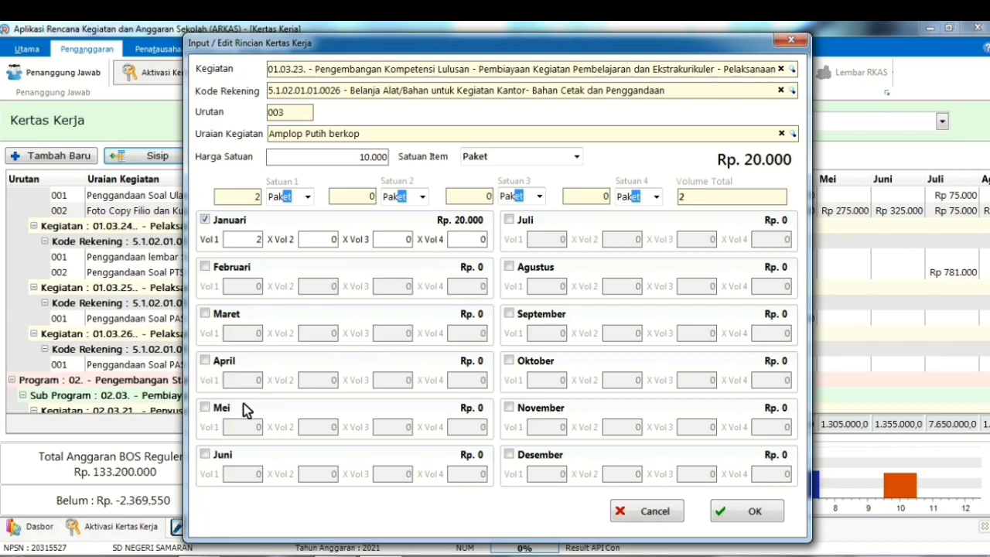
click(205, 362)
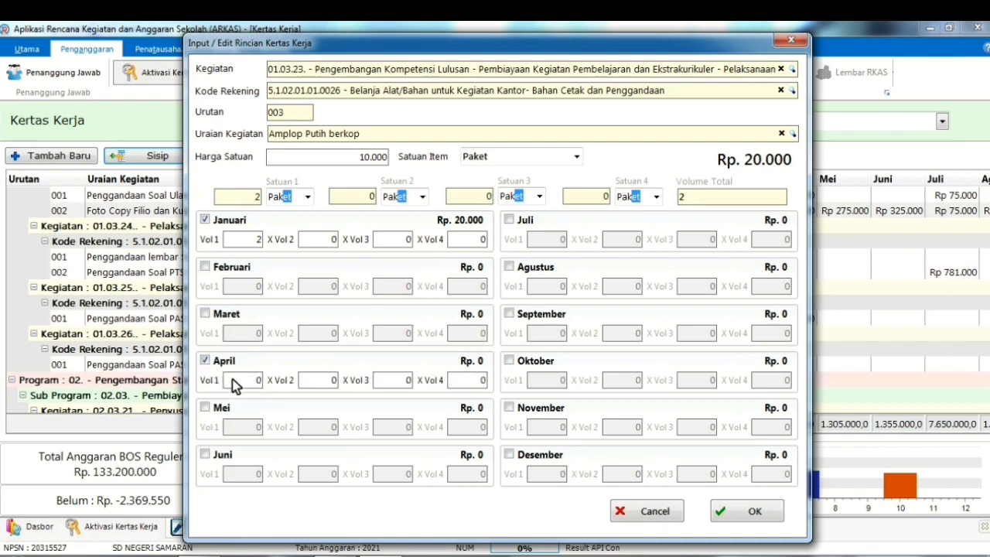
click(260, 382)
click(467, 383)
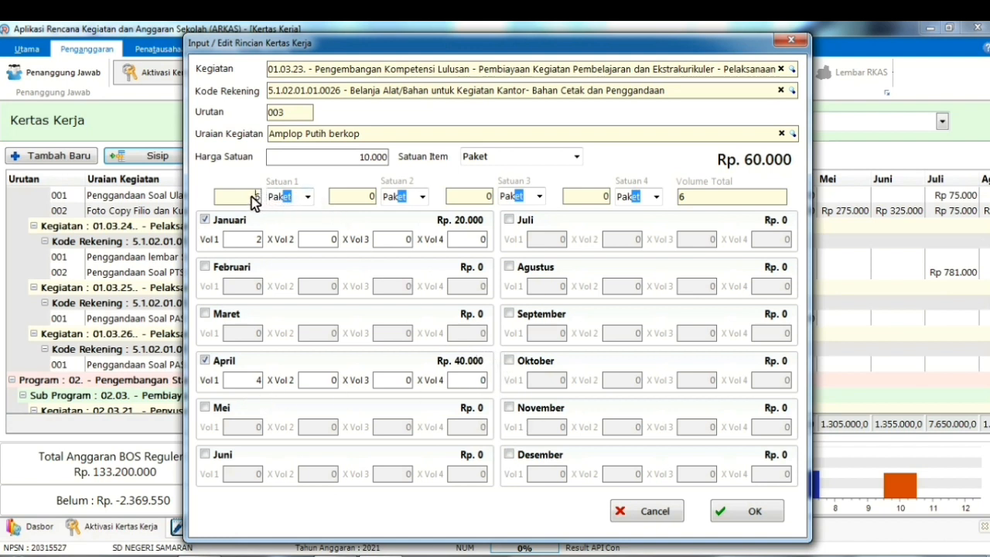
drag(254, 195, 266, 197)
click(755, 514)
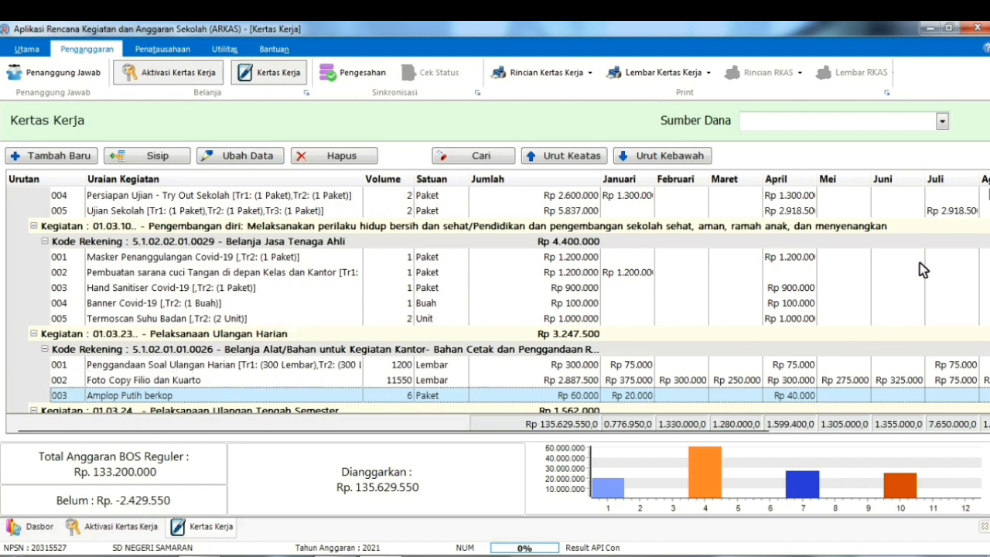
Scroll the worksheet and select row 001 Penggandaan lembar Soal PTS Gasal
scroll(229, 313, down, 1)
scroll(229, 314, down, 2)
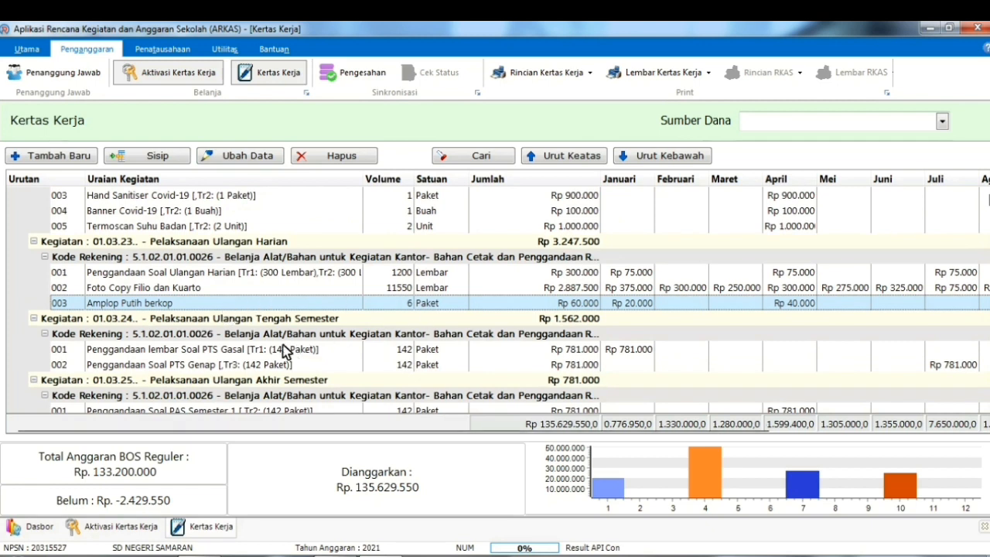
click(133, 352)
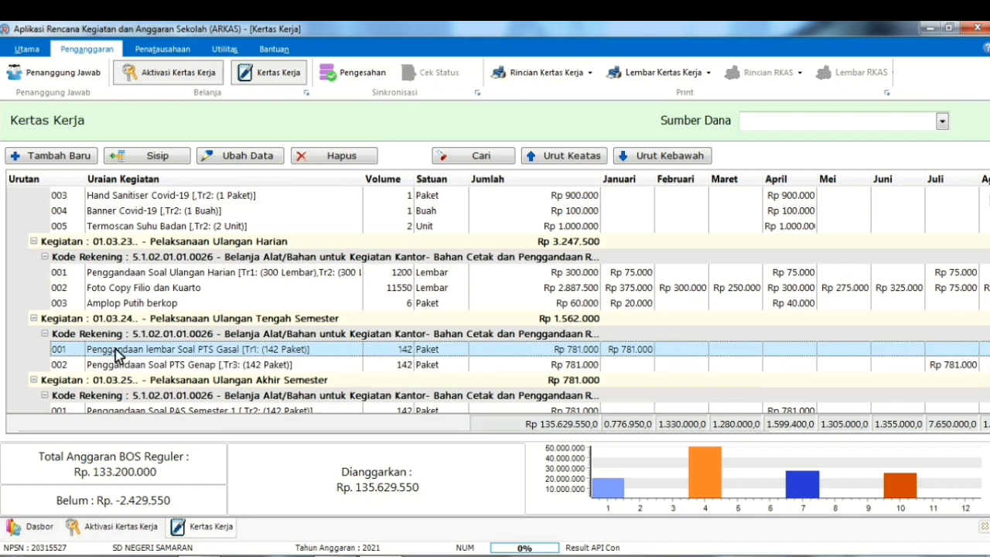
Move the PTS Gasal copying line from January to February at 148 Paket, Rp 814.000, and save
click(242, 159)
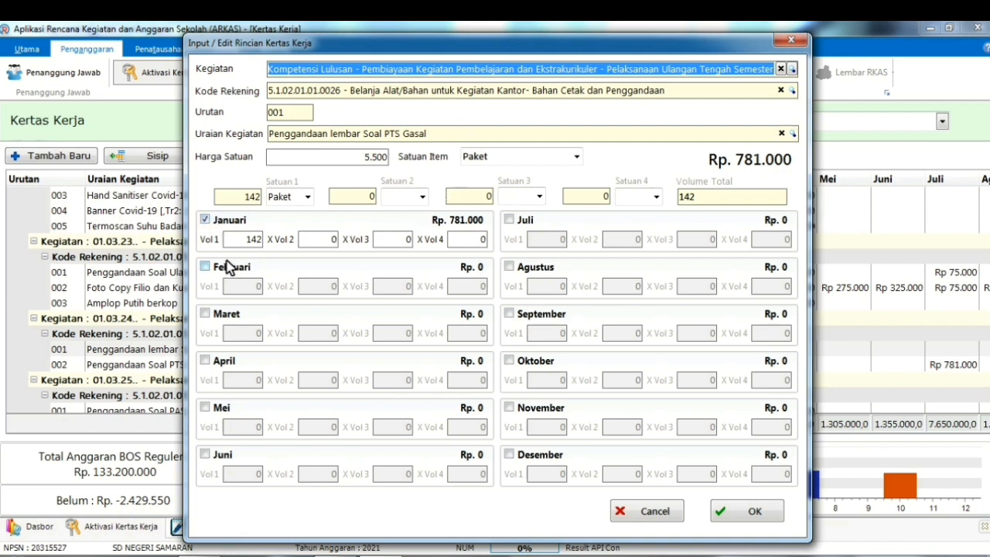
click(213, 225)
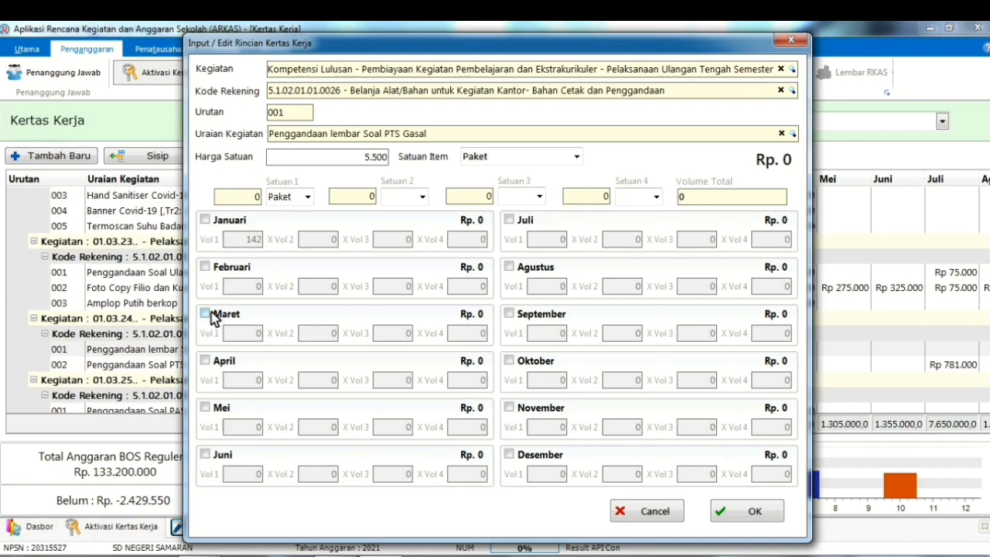
click(206, 267)
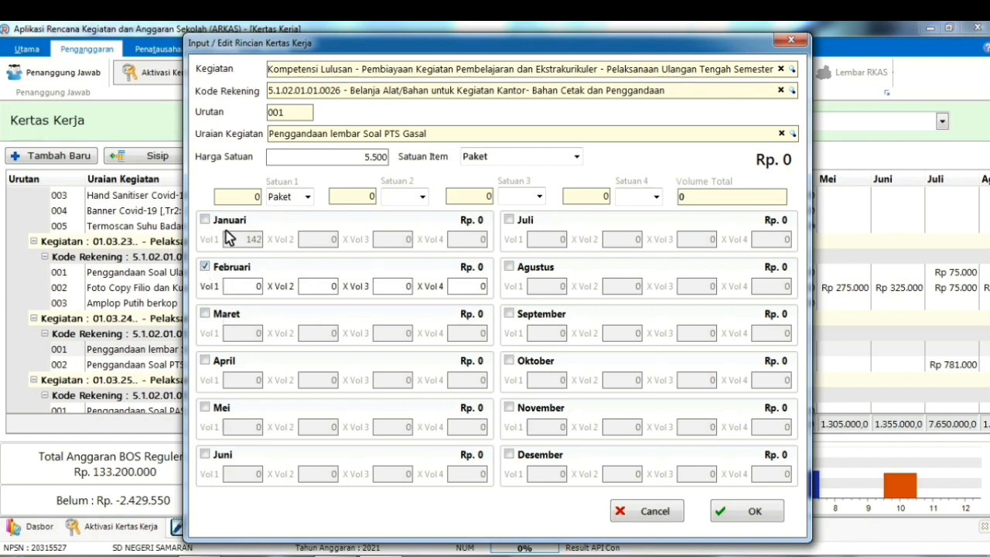
click(254, 285)
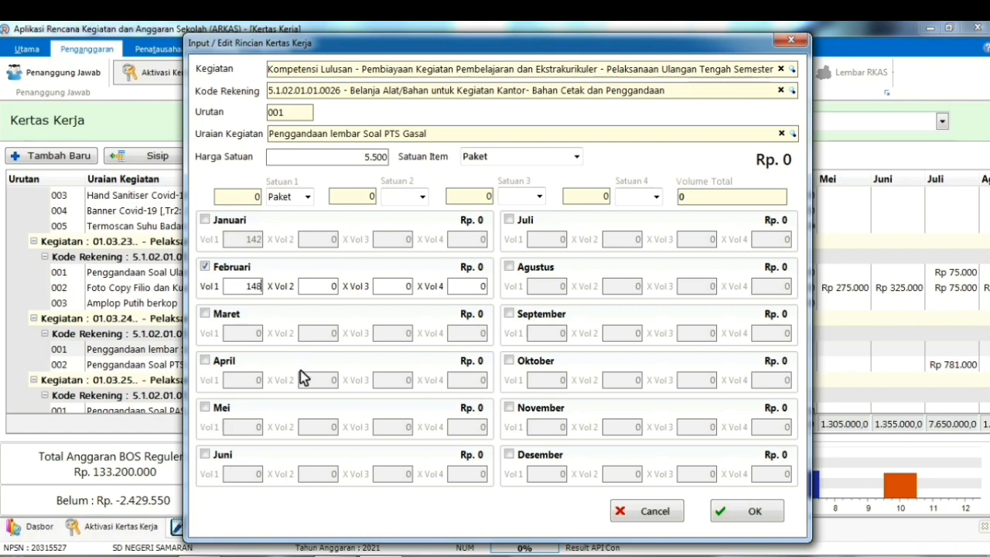
click(478, 286)
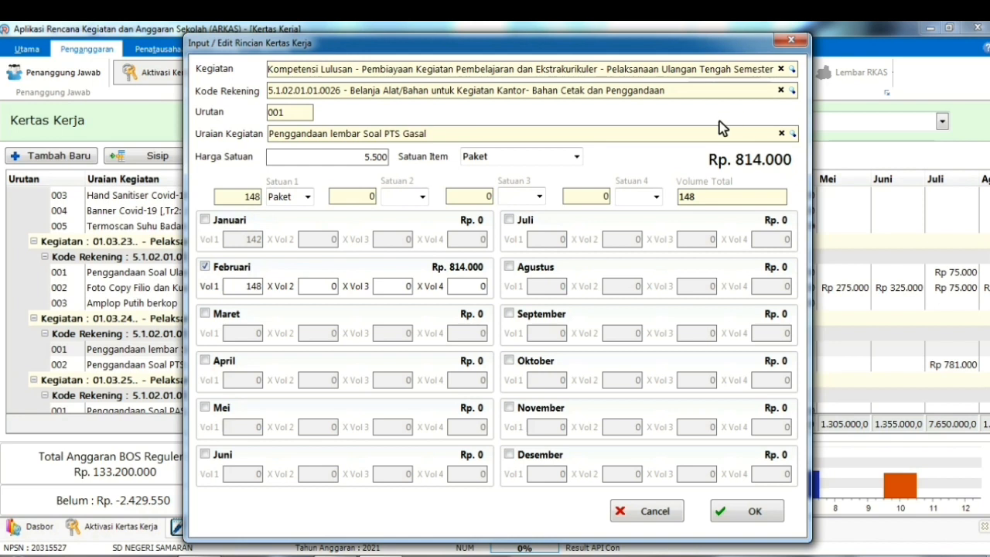
click(754, 512)
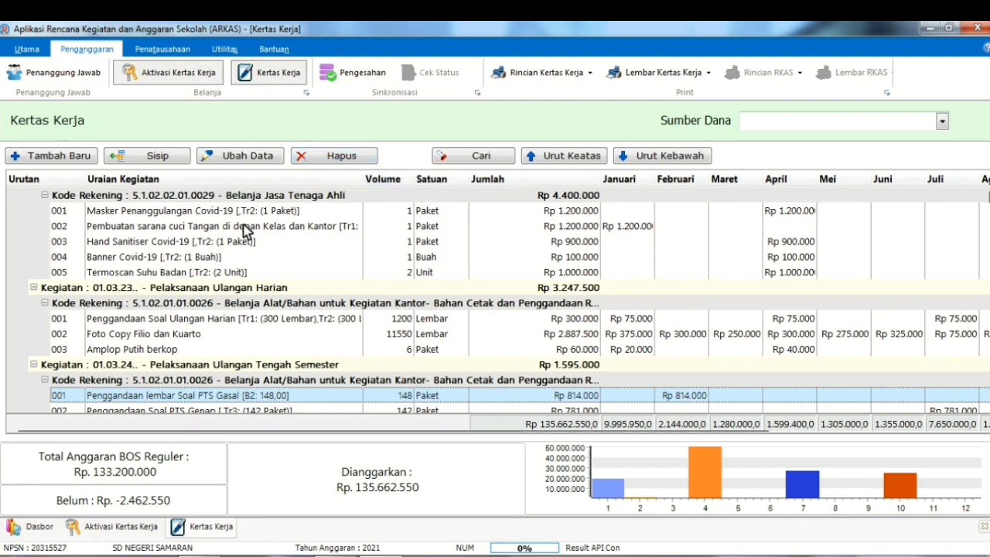
Scroll the worksheet to the Kegiatan 03.03.34 Pelaksanaan Lomba Mata Pelajaran rows
scroll(193, 275, down, 3)
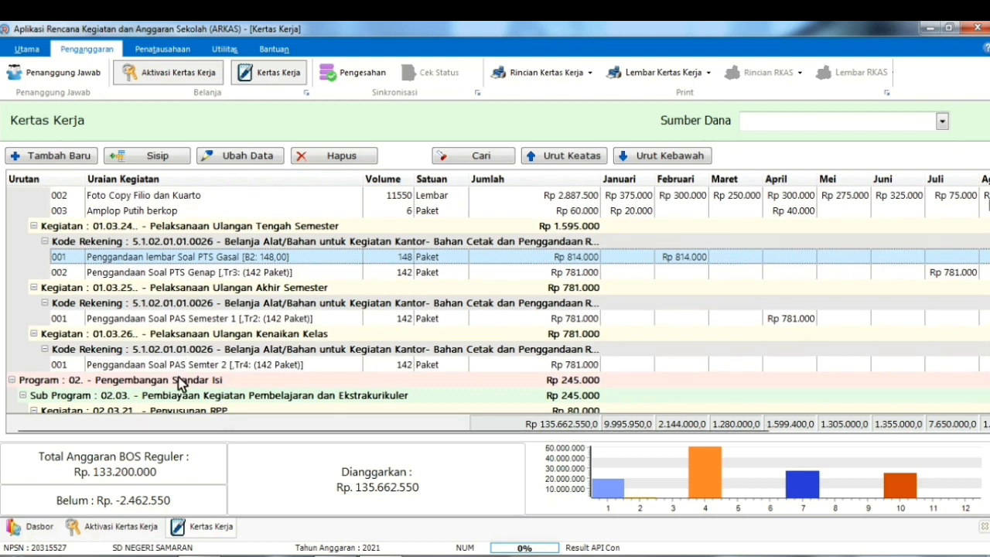
scroll(192, 383, down, 1)
scroll(192, 382, down, 5)
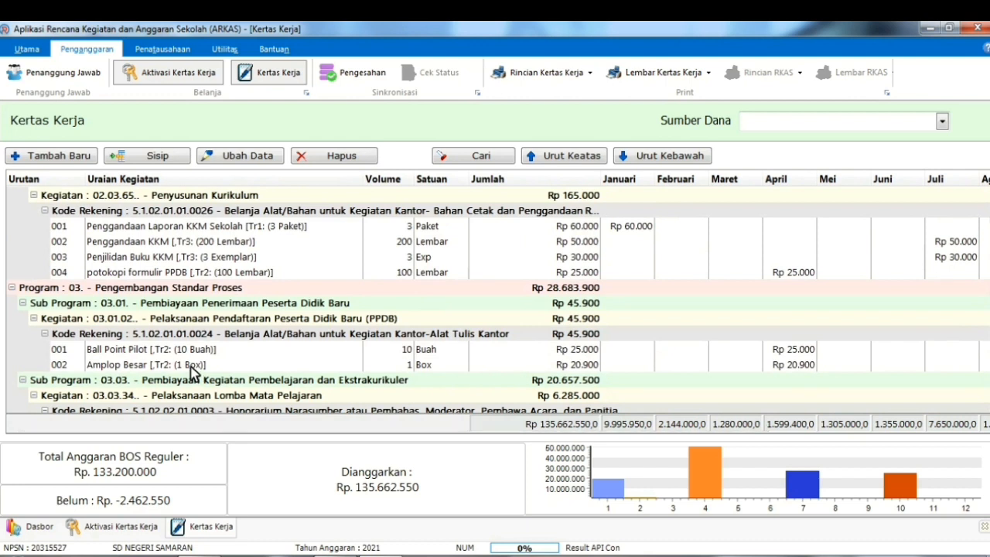
scroll(192, 373, down, 3)
scroll(194, 366, down, 5)
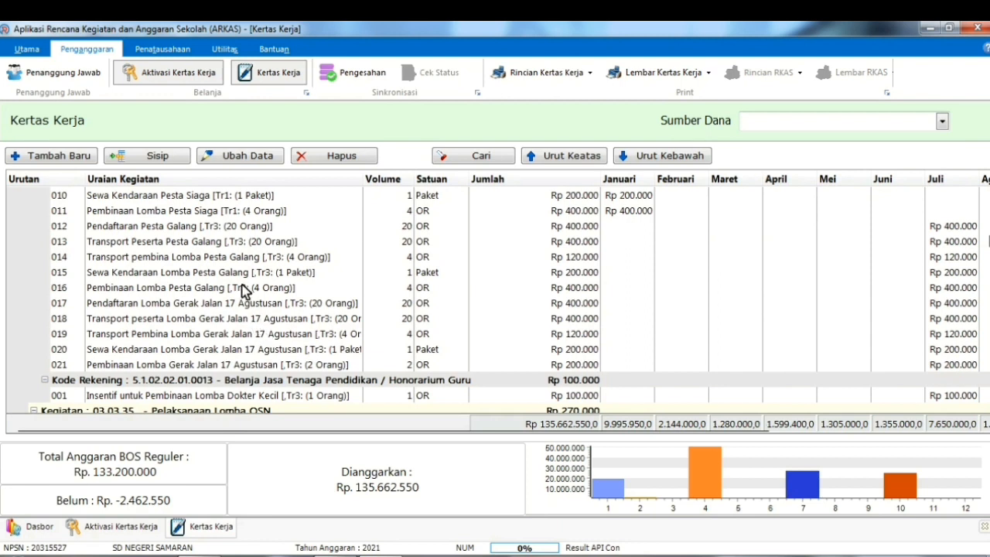
scroll(242, 290, up, 1)
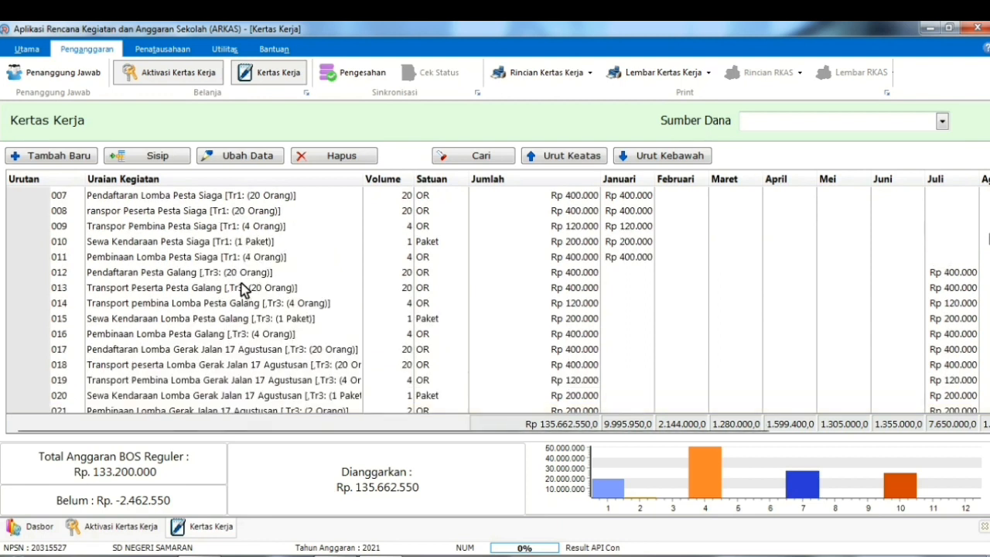
scroll(243, 290, up, 2)
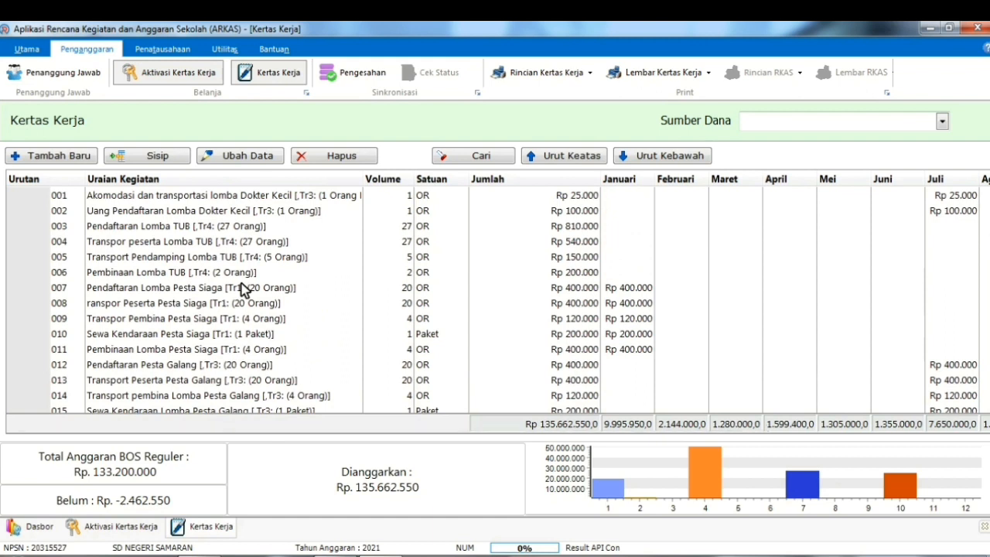
scroll(242, 290, up, 1)
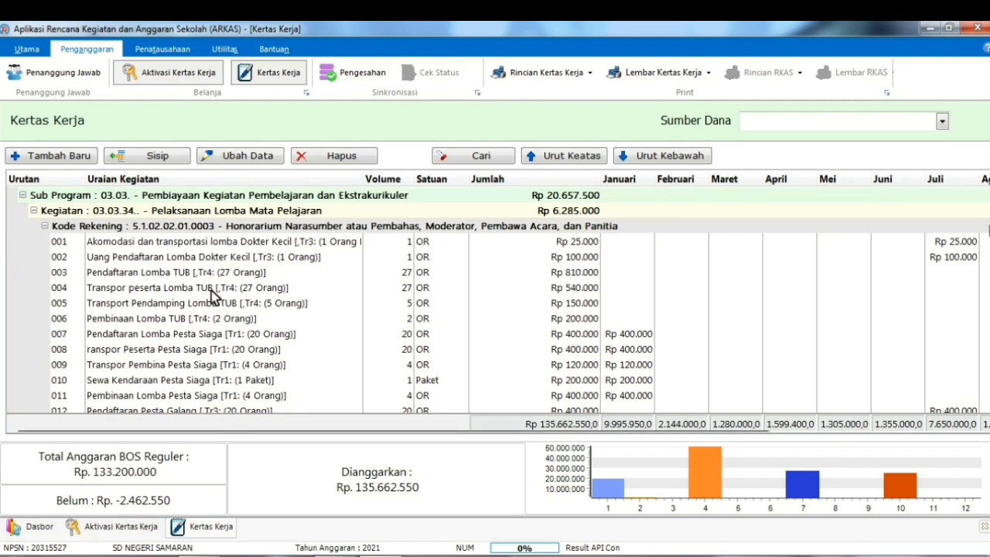
scroll(232, 352, down, 1)
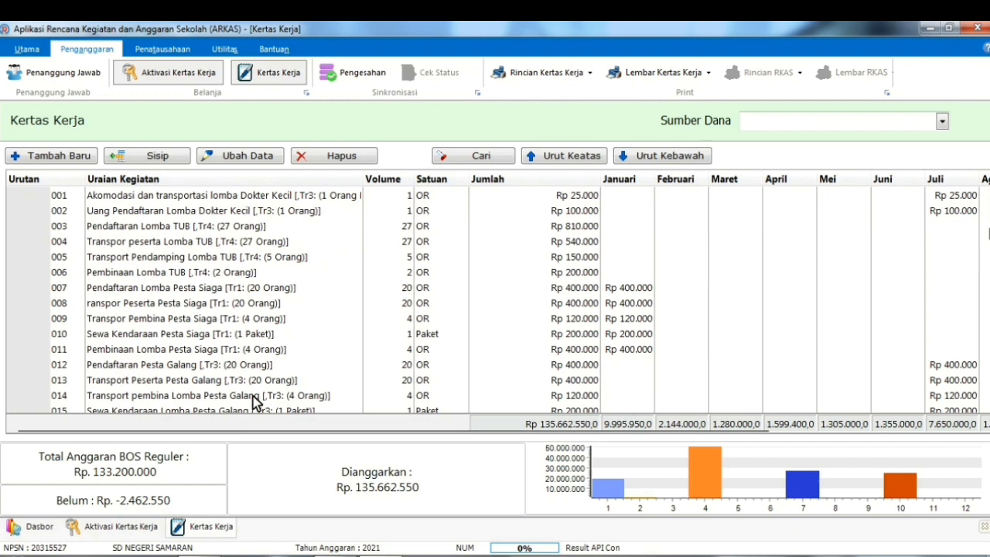
scroll(252, 397, down, 1)
scroll(225, 380, down, 1)
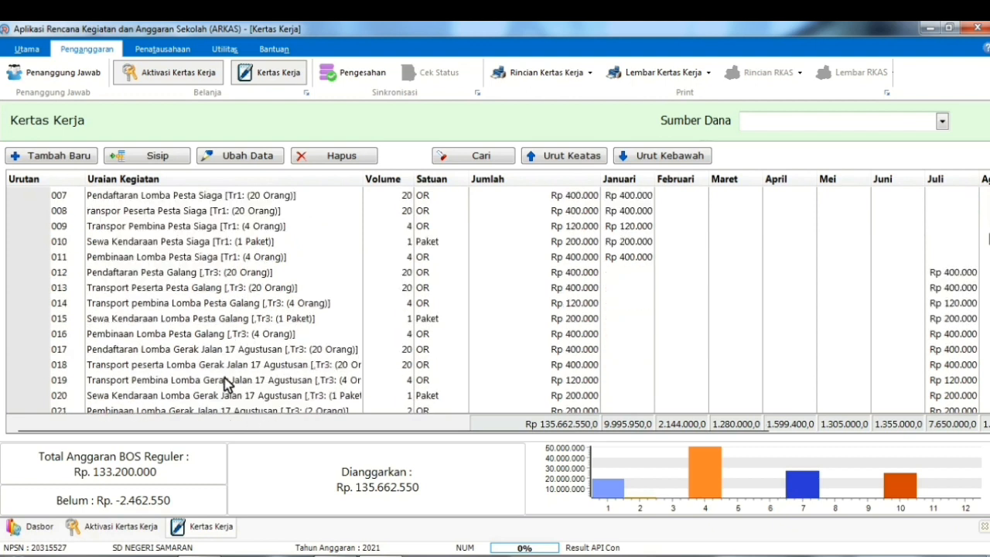
scroll(264, 401, down, 1)
scroll(234, 346, up, 8)
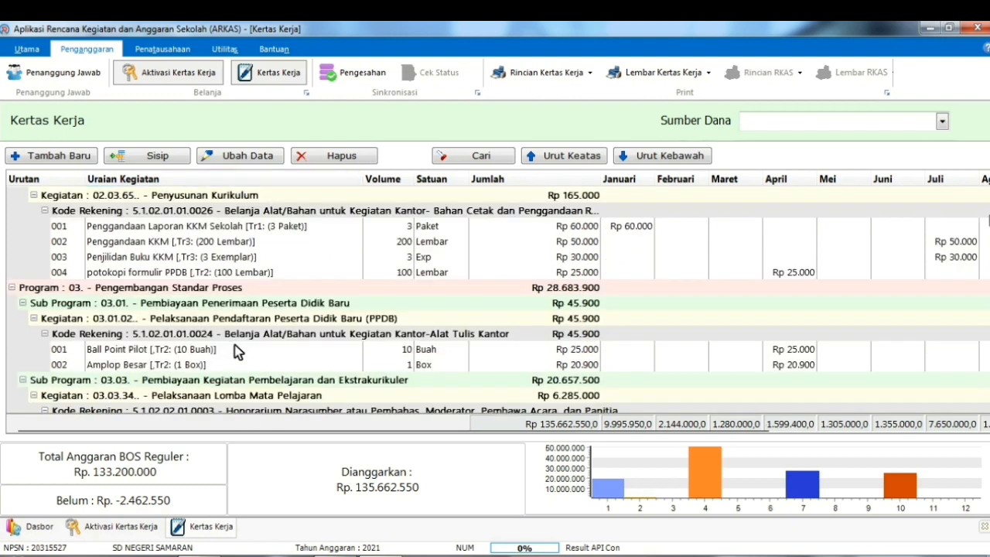
scroll(233, 344, down, 4)
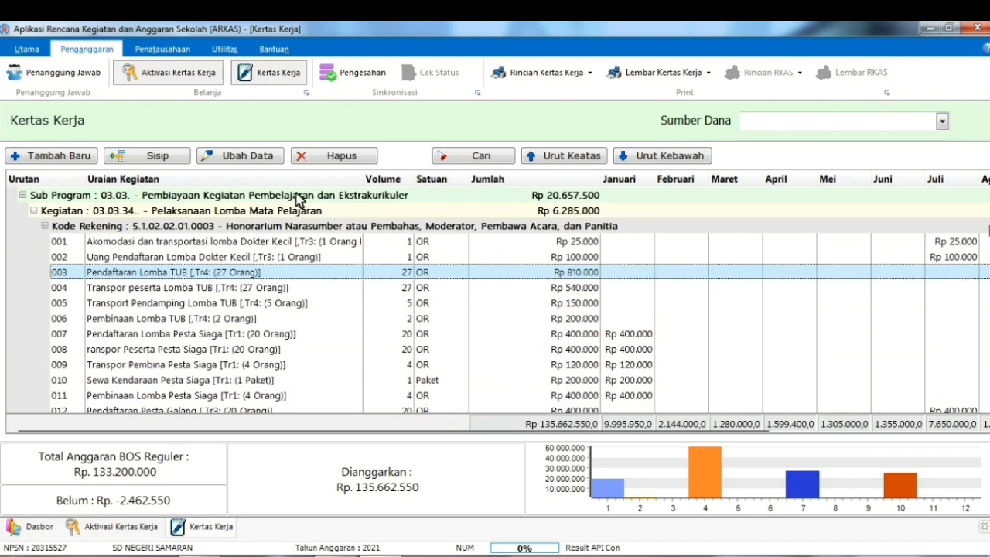
Delete the 003 Pendaftaran Lomba TUB line, dropping the budget to Rp 134.852.550
click(338, 159)
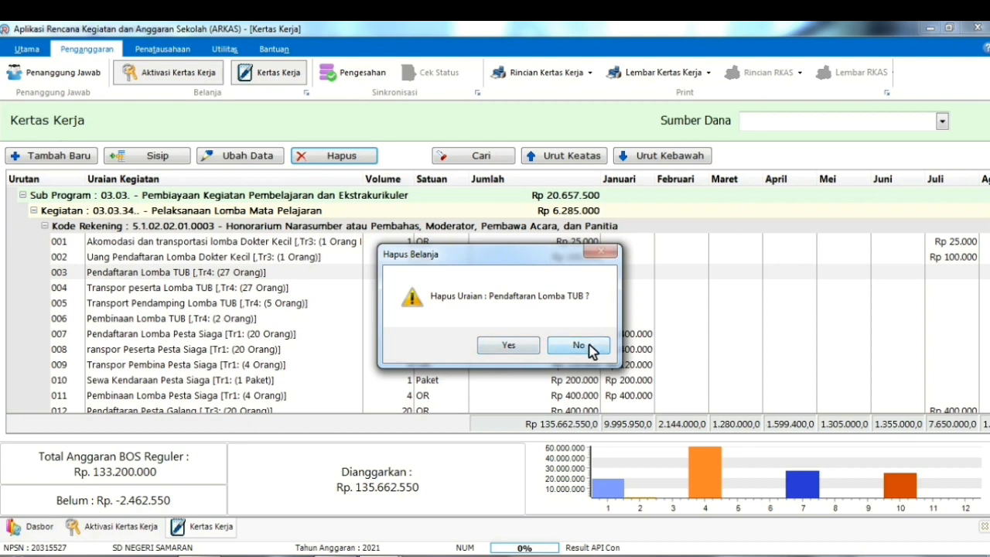
click(508, 346)
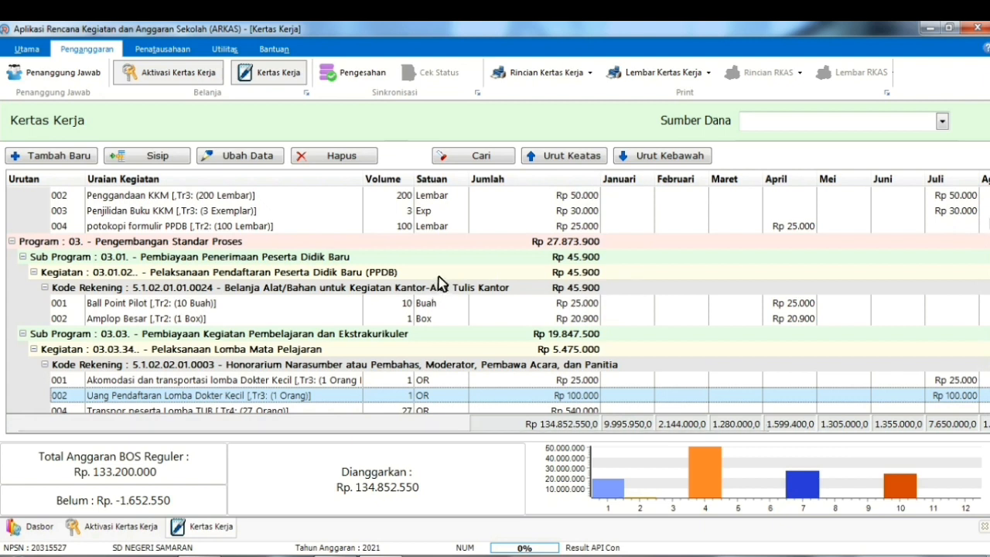
scroll(441, 285, down, 4)
scroll(251, 318, down, 2)
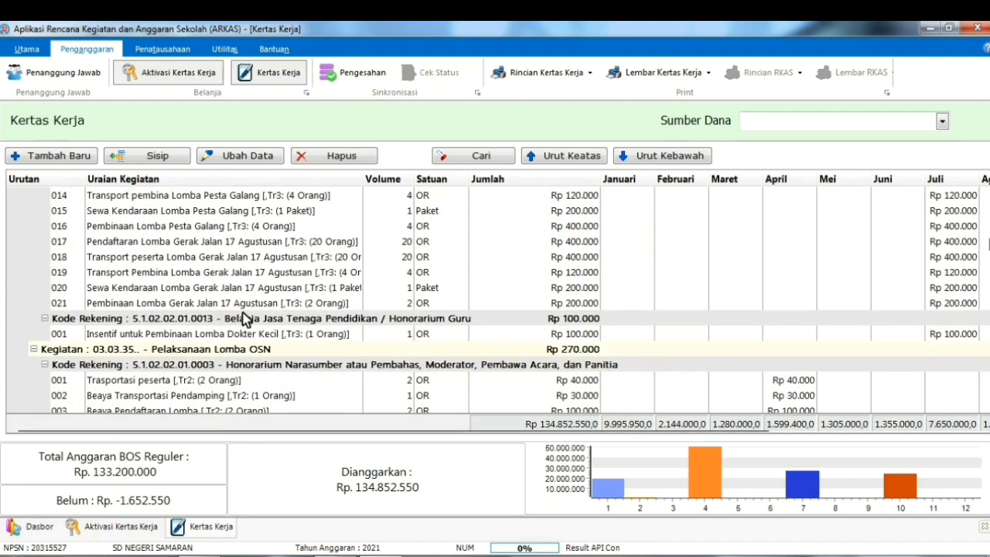
scroll(246, 318, up, 2)
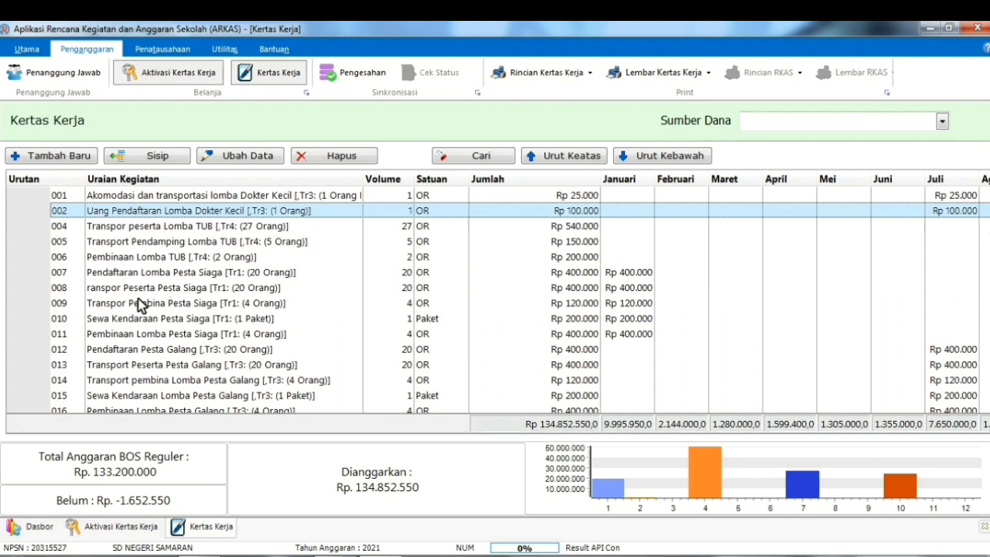
scroll(140, 303, up, 2)
scroll(140, 303, up, 3)
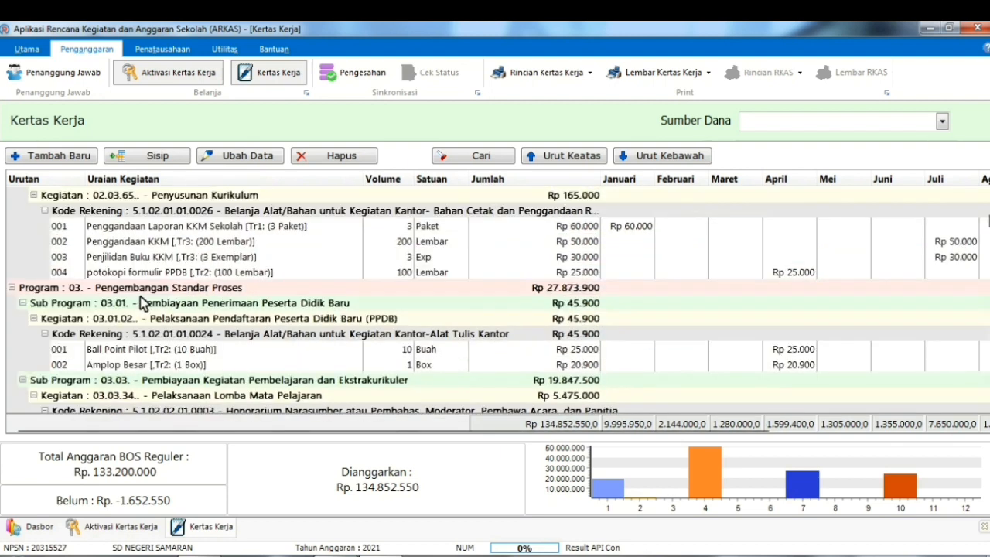
scroll(221, 292, up, 10)
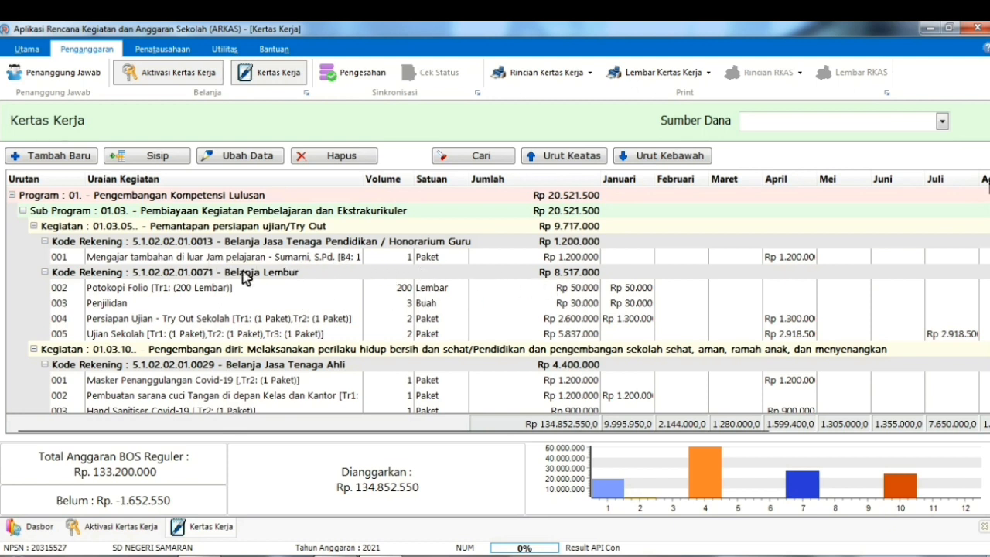
scroll(451, 287, down, 4)
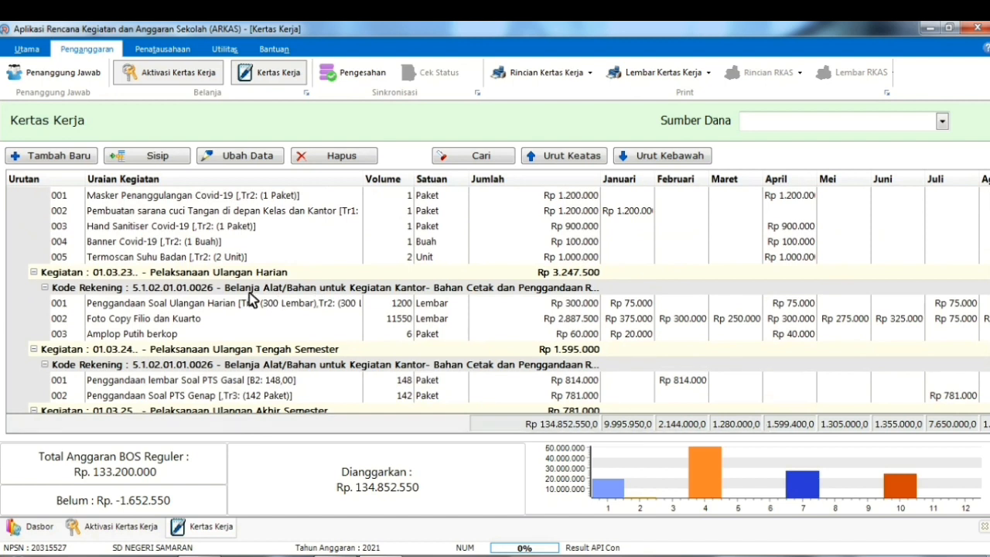
scroll(317, 304, down, 4)
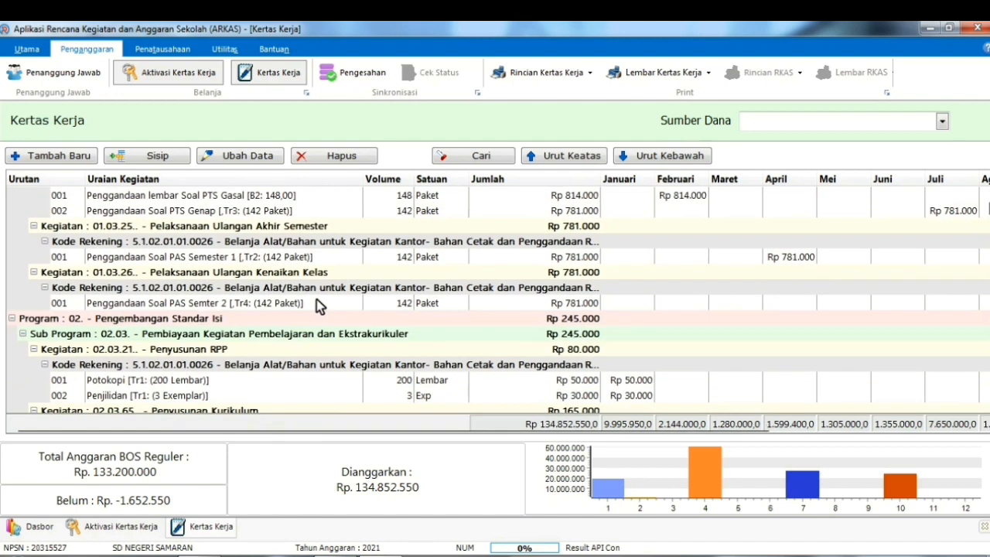